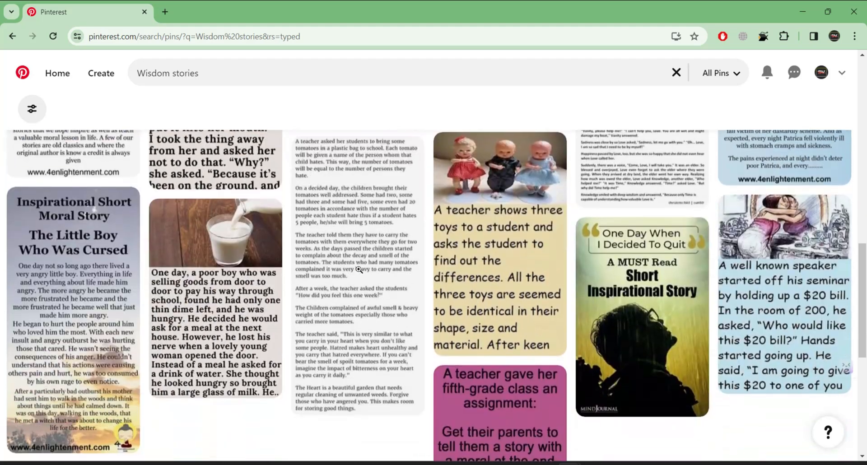
Browse the Pinterest results for "Wisdom stories" to find a suitable short story
{"action": "scroll", "coordinate": [359, 270], "scroll_direction": "down", "scroll_amount": 10}
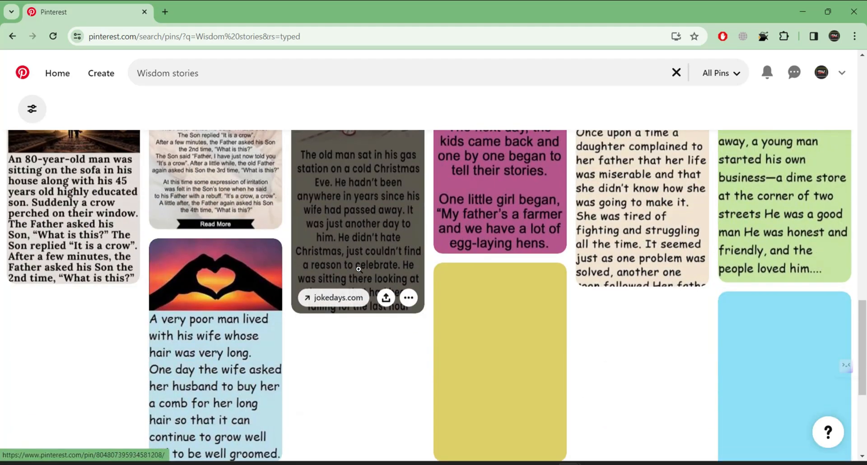
{"action": "scroll", "coordinate": [359, 270], "scroll_direction": "up", "scroll_amount": 7}
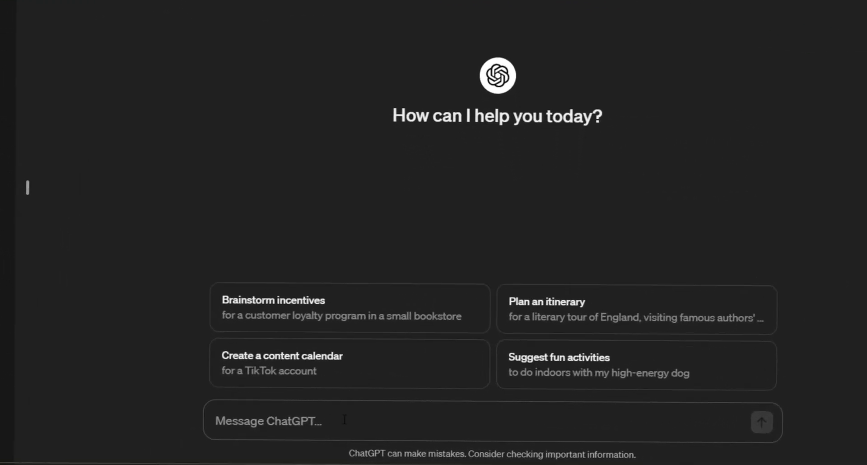
Switch to ChatGPT and send the prompt "Short Wisdom story"
{"action": "type", "text": "Short Wis"}
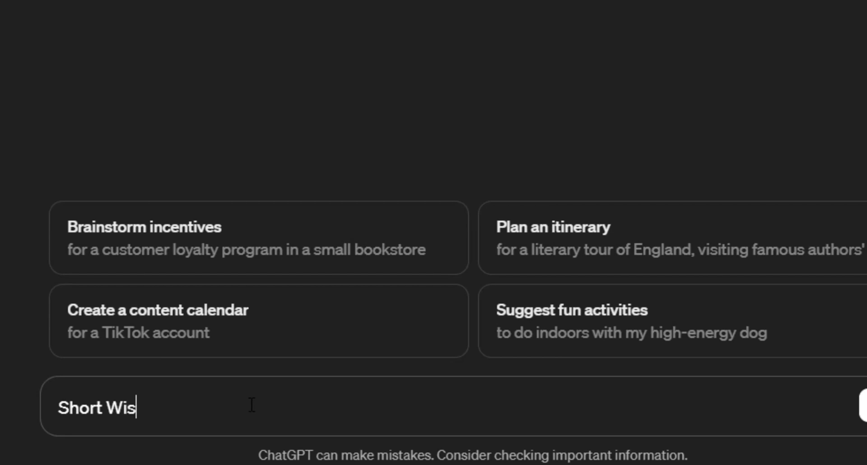
{"action": "type", "text": "dom story"}
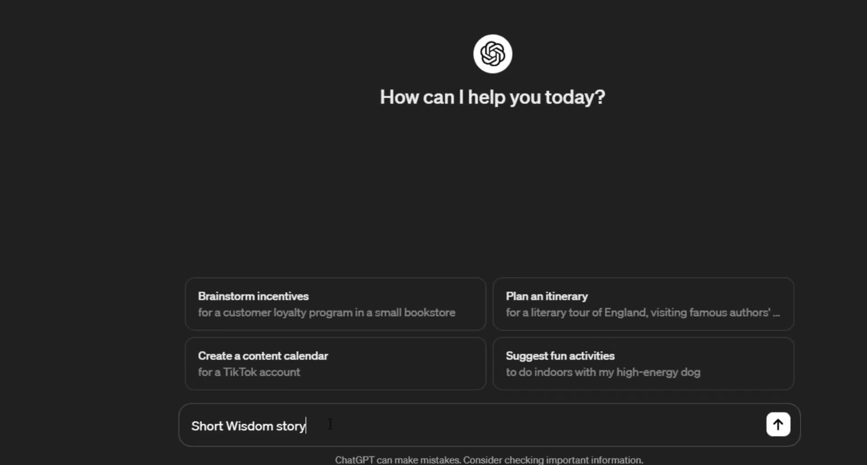
{"action": "key", "text": "Return"}
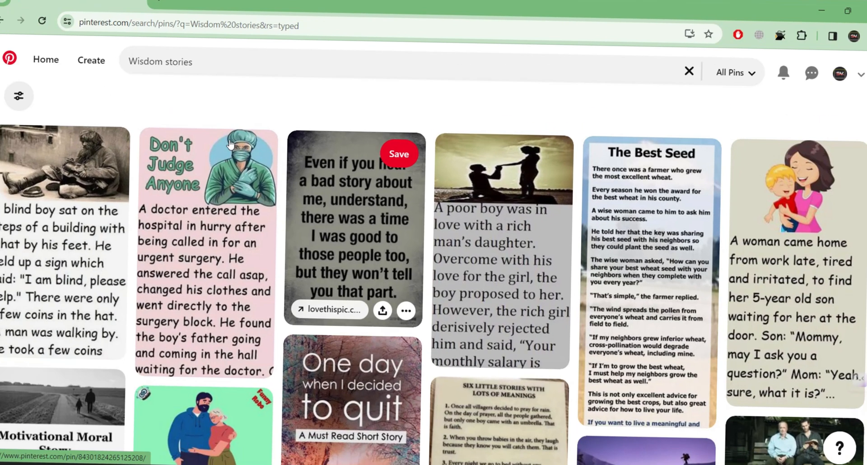
Switch to Pinterest and open the pawbuzz.com source article of the pin about the blind boy
{"action": "scroll", "coordinate": [158, 268], "scroll_direction": "down", "scroll_amount": 1}
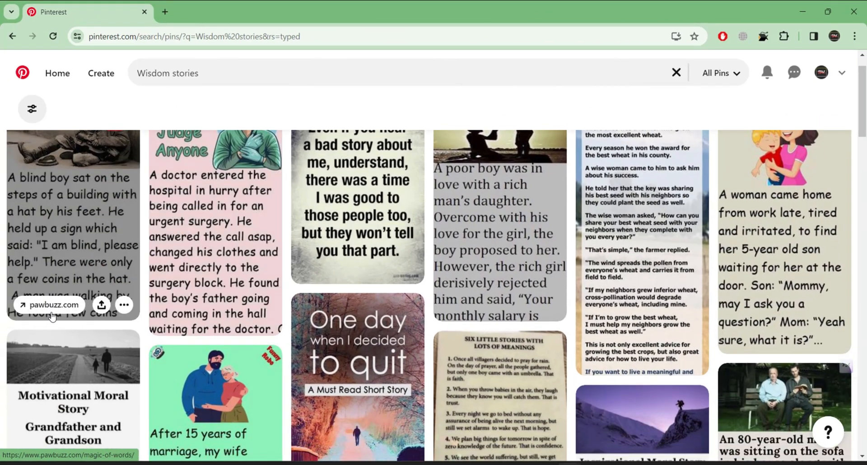
{"action": "left_click", "coordinate": [53, 305]}
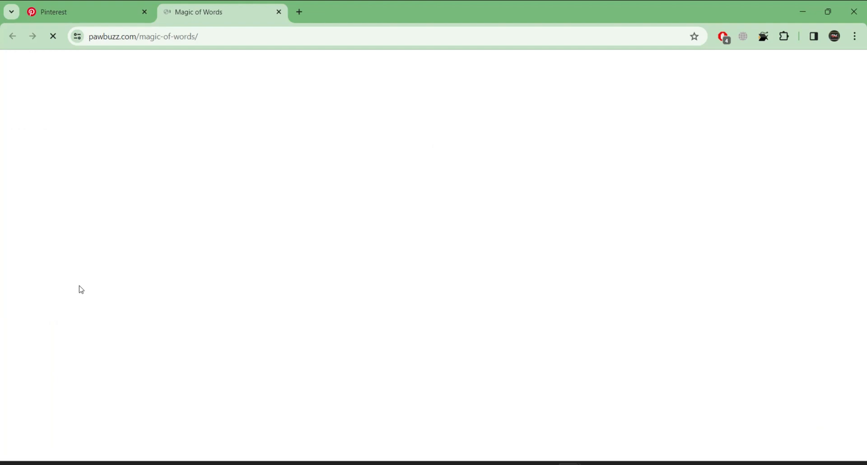
{"action": "scroll", "coordinate": [205, 214], "scroll_direction": "down", "scroll_amount": 4}
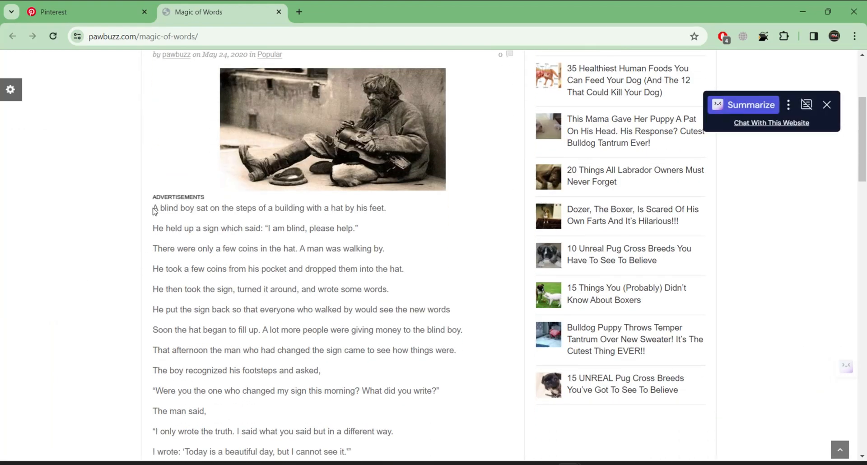
Copy the article's full story, from "A blind boy sat" through the closing moral, into an empty Notepad document
{"action": "left_click_drag", "start_coordinate": [155, 211], "coordinate": [401, 301]}
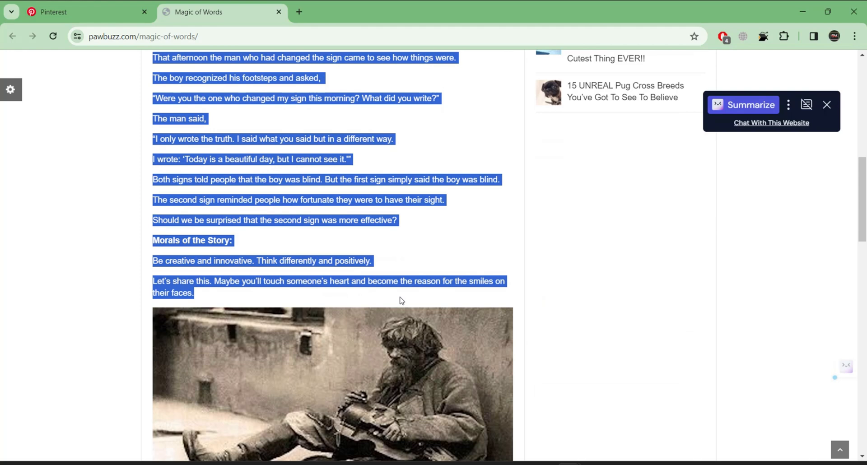
{"action": "right_click", "coordinate": [401, 301]}
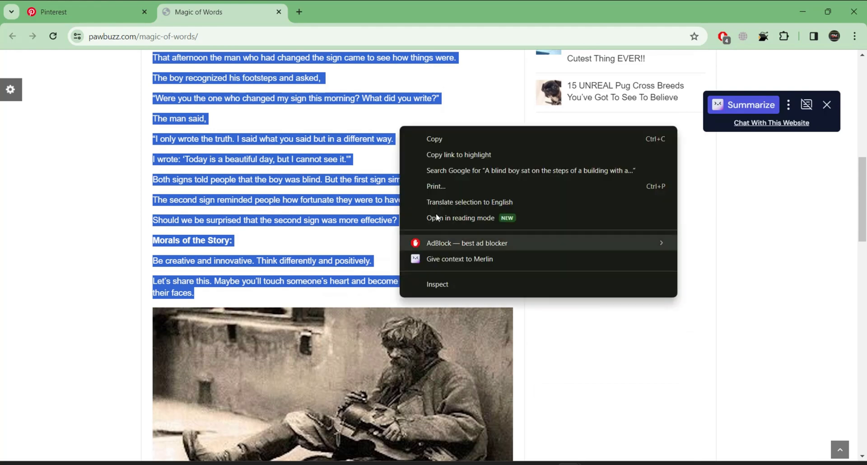
{"action": "left_click", "coordinate": [441, 141]}
{"action": "key", "text": "alt+Tab"}
{"action": "right_click", "coordinate": [460, 205]}
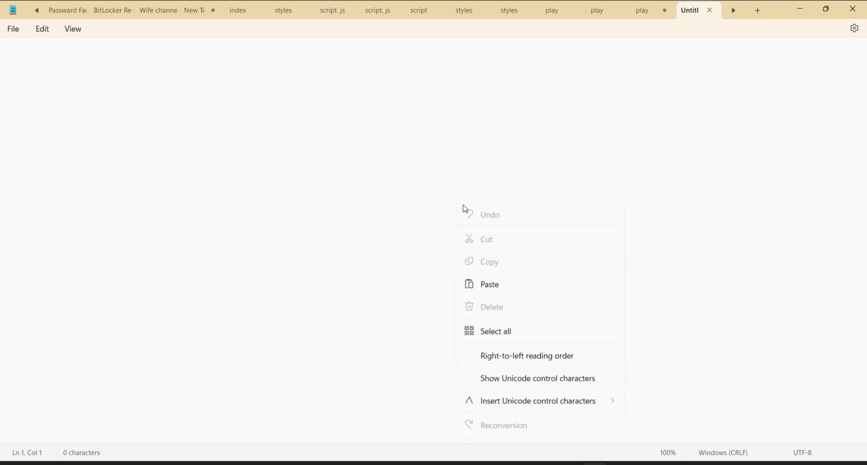
{"action": "left_click", "coordinate": [488, 287]}
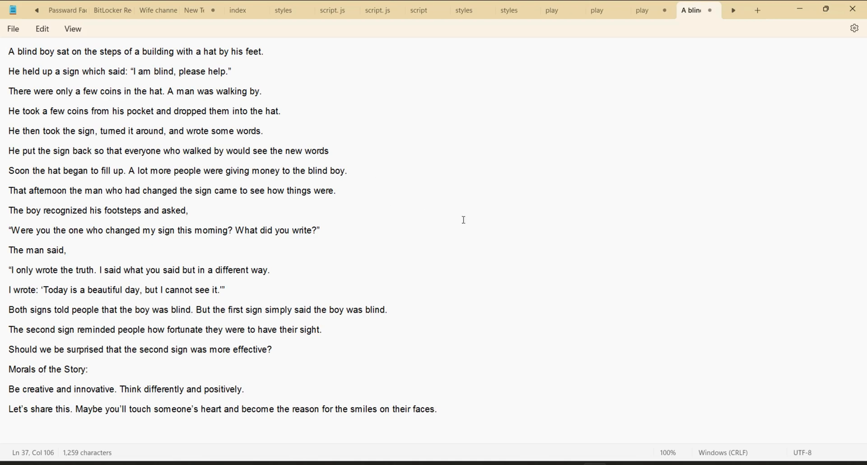
{"action": "left_click", "coordinate": [807, 8]}
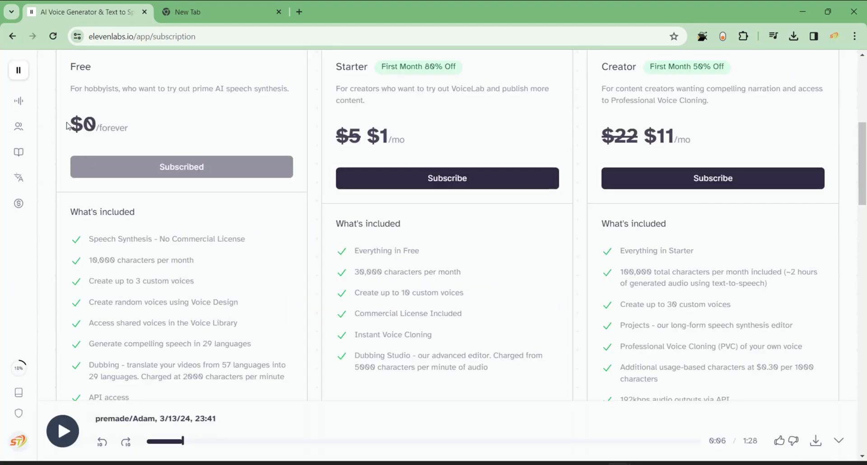
Switch to the ElevenLabs subscription page and examine the Free plan's price and included features
{"action": "left_click_drag", "start_coordinate": [67, 126], "coordinate": [133, 127]}
{"action": "scroll", "coordinate": [221, 334], "scroll_direction": "down", "scroll_amount": 3}
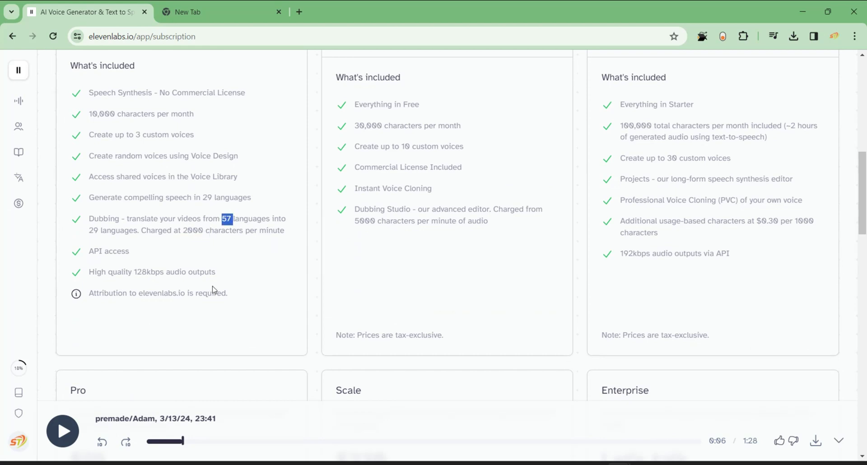
{"action": "scroll", "coordinate": [238, 284], "scroll_direction": "up", "scroll_amount": 3}
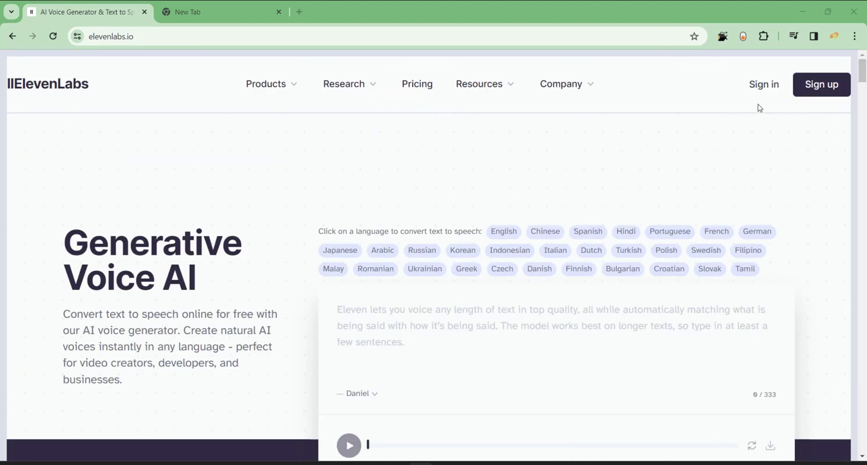
Sign in to ElevenLabs with the Google account and go to the Text to Speech text field
{"action": "left_click", "coordinate": [763, 86]}
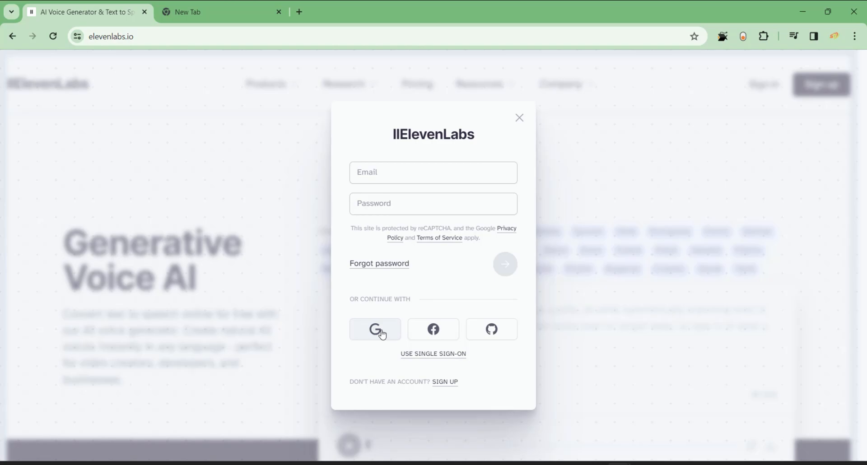
{"action": "left_click", "coordinate": [382, 335]}
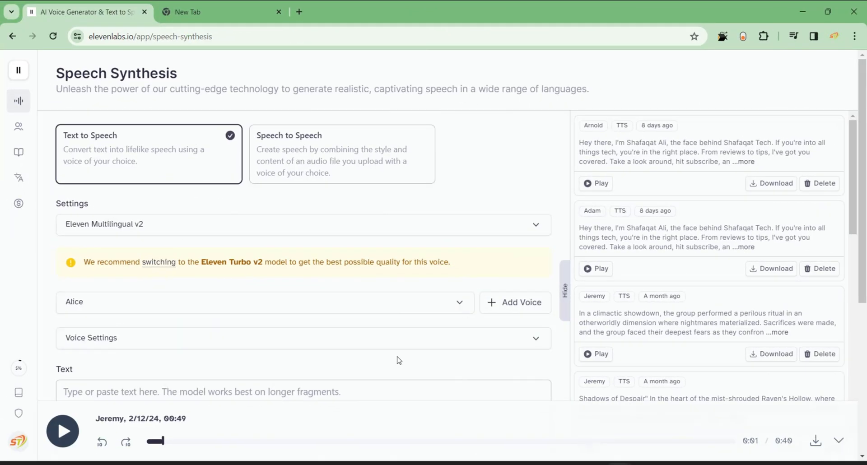
{"action": "scroll", "coordinate": [398, 359], "scroll_direction": "down", "scroll_amount": 3}
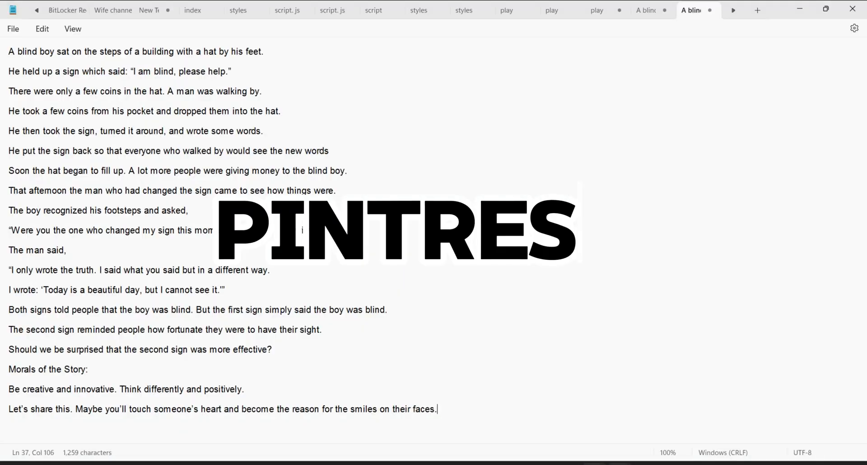
Switch to Notepad and copy the entire blind boy story
{"action": "left_click", "coordinate": [385, 189]}
{"action": "right_click", "coordinate": [354, 220]}
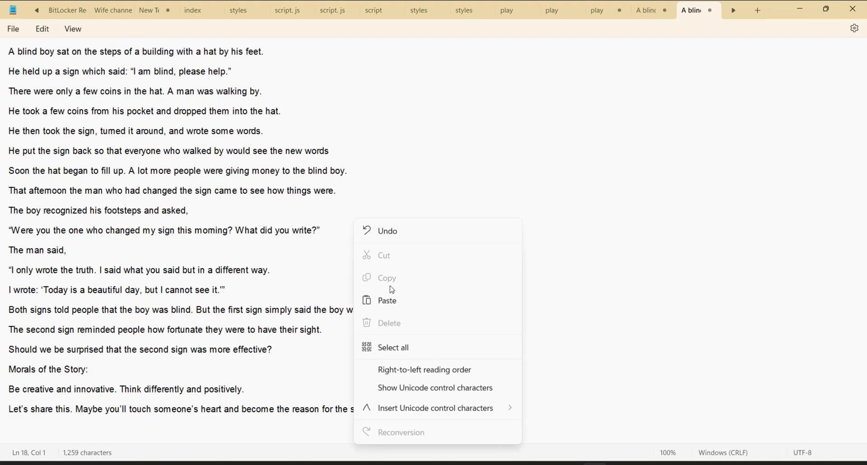
{"action": "left_click", "coordinate": [394, 343]}
{"action": "right_click", "coordinate": [394, 342]}
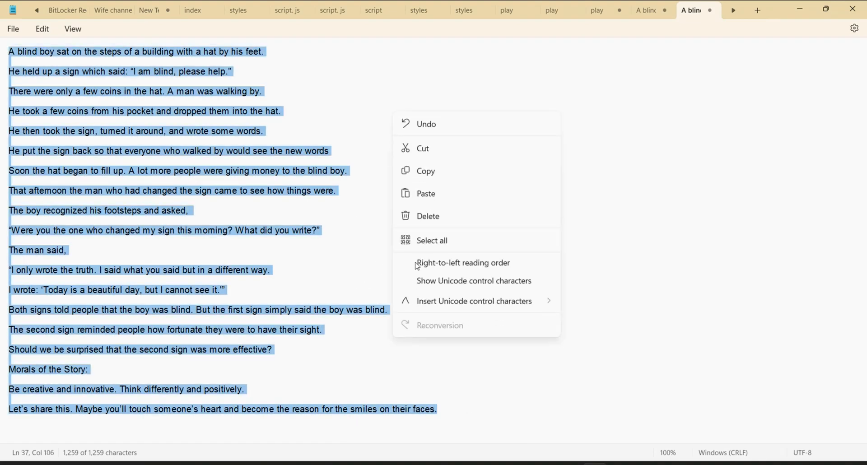
{"action": "left_click", "coordinate": [429, 176]}
Switch back to ElevenLabs, paste the story as the text to be spoken and look it over
{"action": "key", "text": "alt+Tab"}
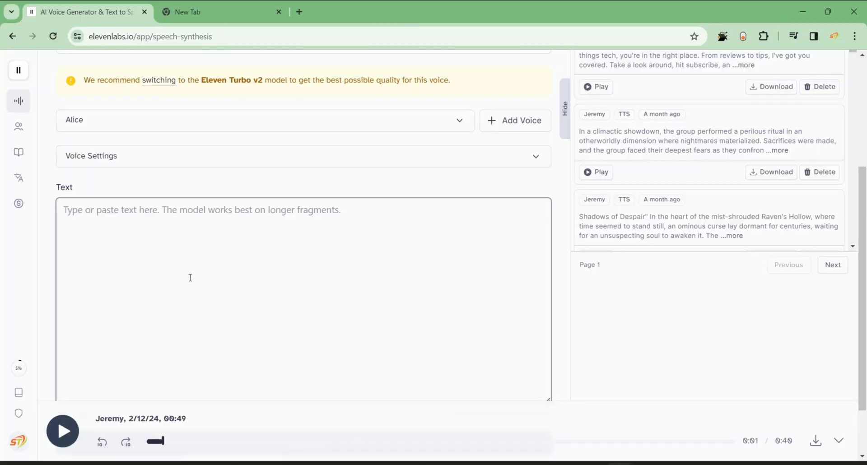
{"action": "right_click", "coordinate": [190, 277]}
{"action": "left_click", "coordinate": [227, 151]}
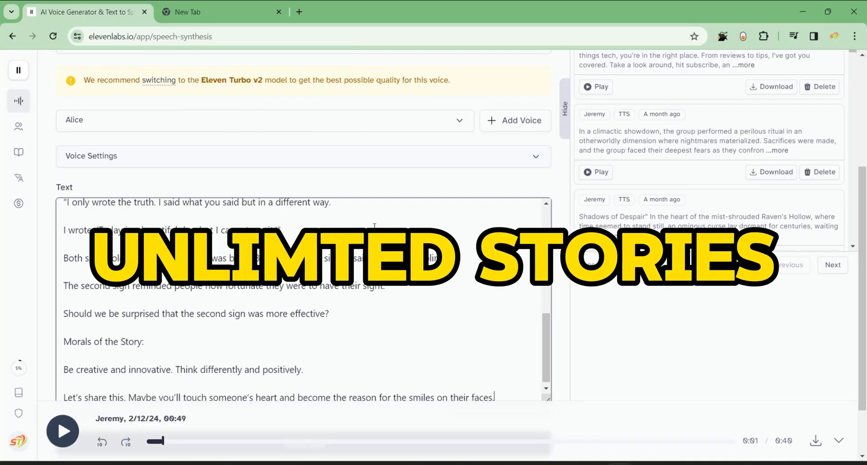
{"action": "scroll", "coordinate": [302, 294], "scroll_direction": "up", "scroll_amount": 7}
{"action": "scroll", "coordinate": [302, 294], "scroll_direction": "down", "scroll_amount": 5}
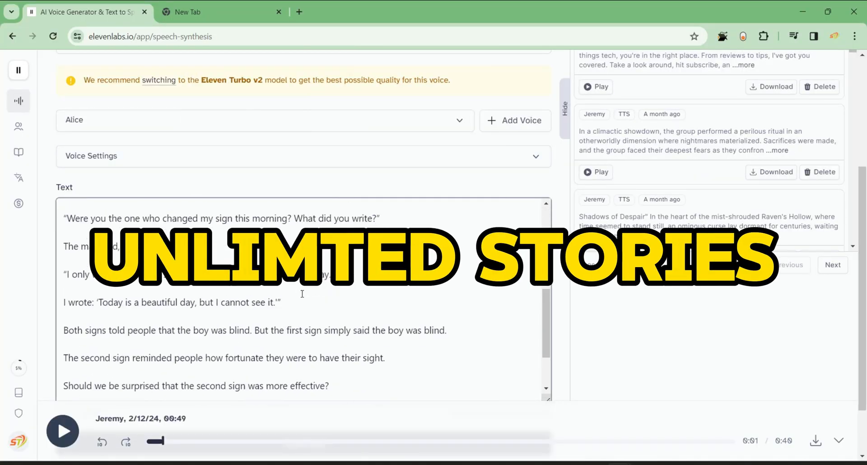
{"action": "scroll", "coordinate": [301, 294], "scroll_direction": "up", "scroll_amount": 6}
Look through the available voices and choose the Adam voice (american, deep, narration)
{"action": "scroll", "coordinate": [217, 154], "scroll_direction": "up", "scroll_amount": 1}
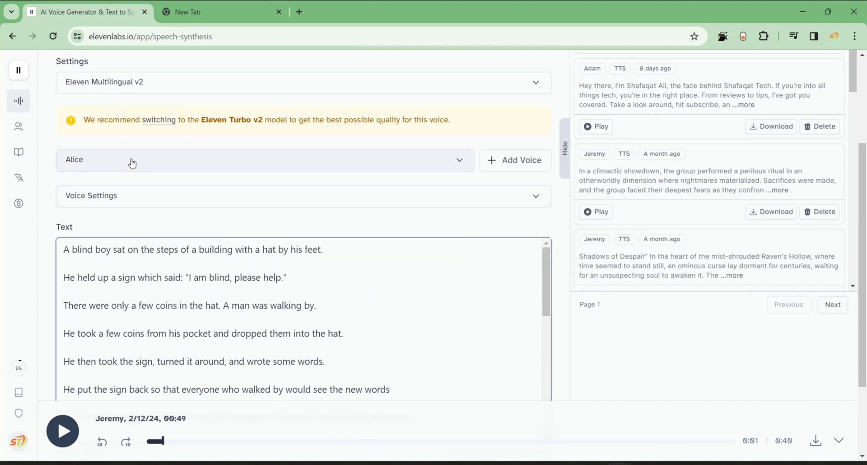
{"action": "left_click", "coordinate": [132, 163]}
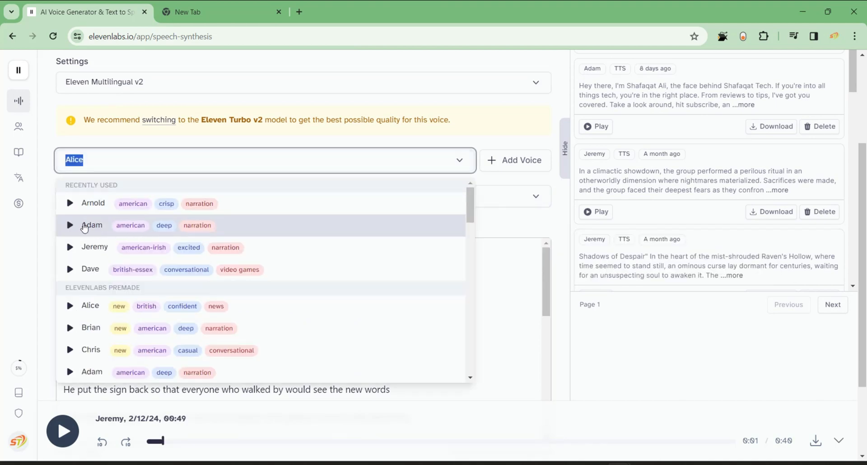
{"action": "scroll", "coordinate": [175, 261], "scroll_direction": "down", "scroll_amount": 12}
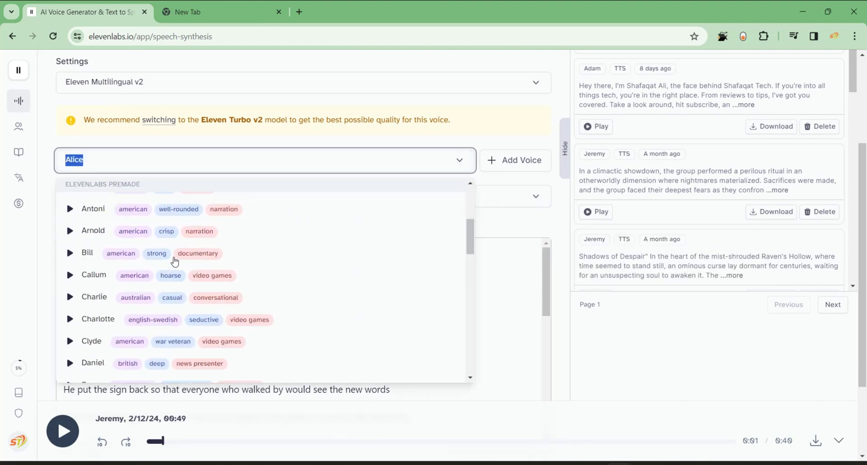
{"action": "scroll", "coordinate": [175, 262], "scroll_direction": "up", "scroll_amount": 12}
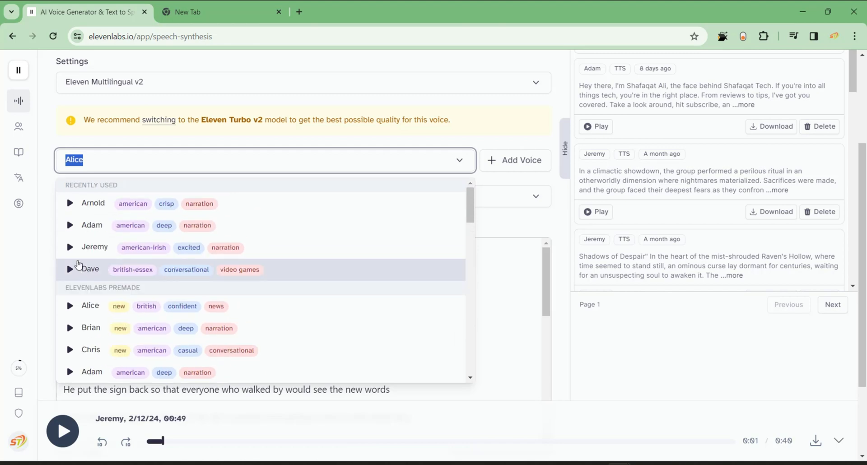
{"action": "left_click", "coordinate": [93, 231]}
Generate the speech for the story text and download the resulting audio
{"action": "scroll", "coordinate": [282, 281], "scroll_direction": "down", "scroll_amount": 5}
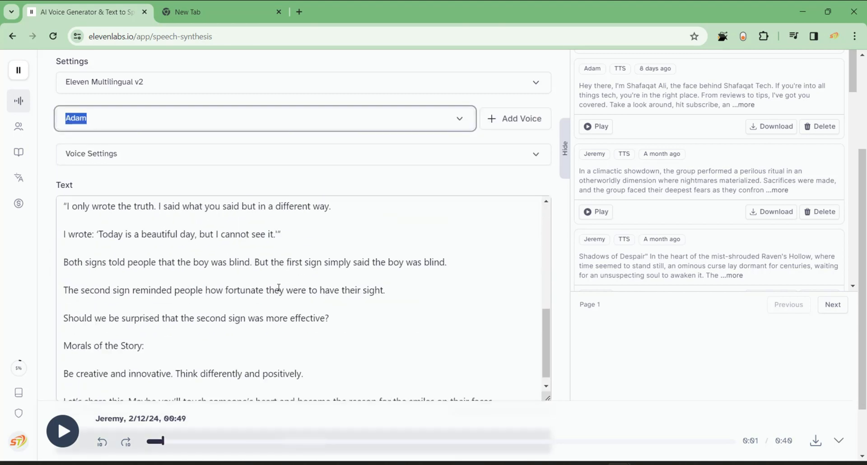
{"action": "scroll", "coordinate": [83, 450], "scroll_direction": "down", "scroll_amount": 2}
{"action": "left_click", "coordinate": [349, 373]}
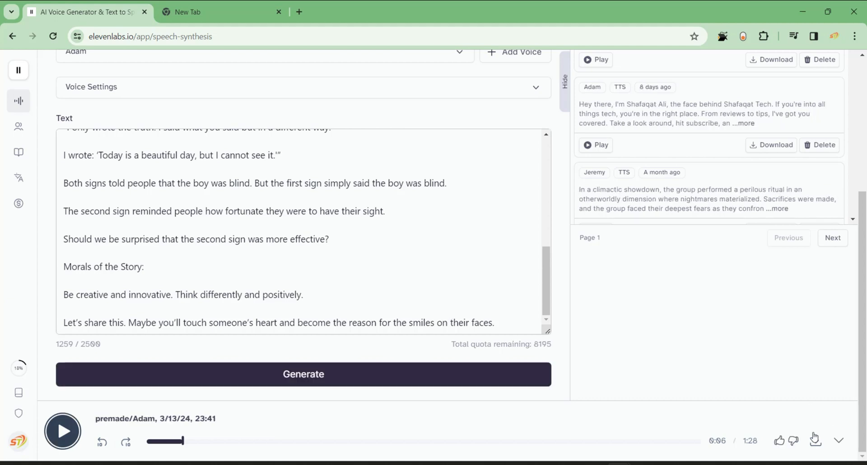
{"action": "left_click", "coordinate": [815, 441]}
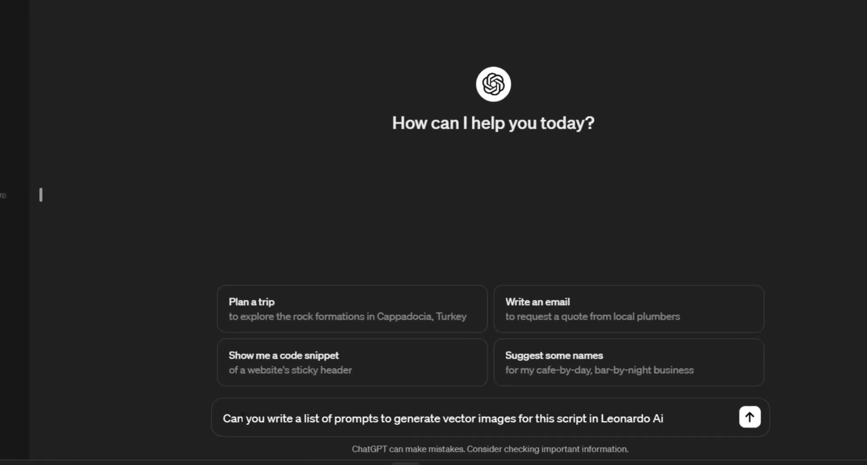
Switch to ChatGPT and review the request "Can you write a list of prompts to generate vector images for this script in Leonardo Ai"
{"action": "left_click_drag", "start_coordinate": [223, 418], "coordinate": [344, 424]}
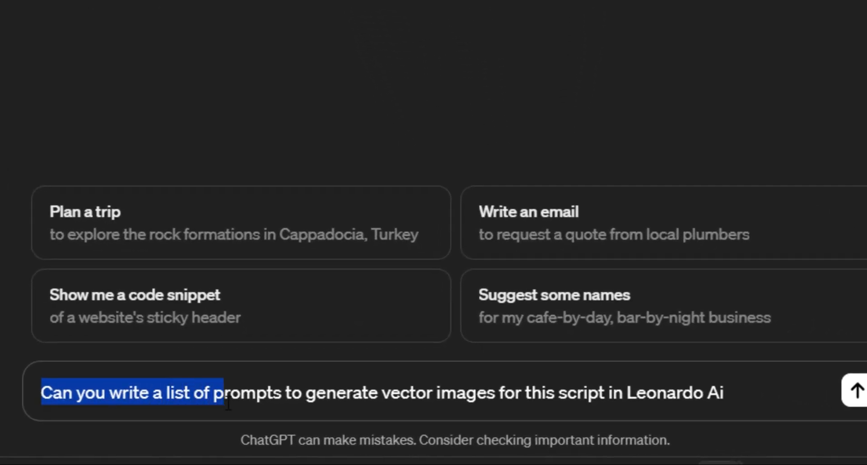
{"action": "left_click_drag", "start_coordinate": [228, 403], "coordinate": [731, 412]}
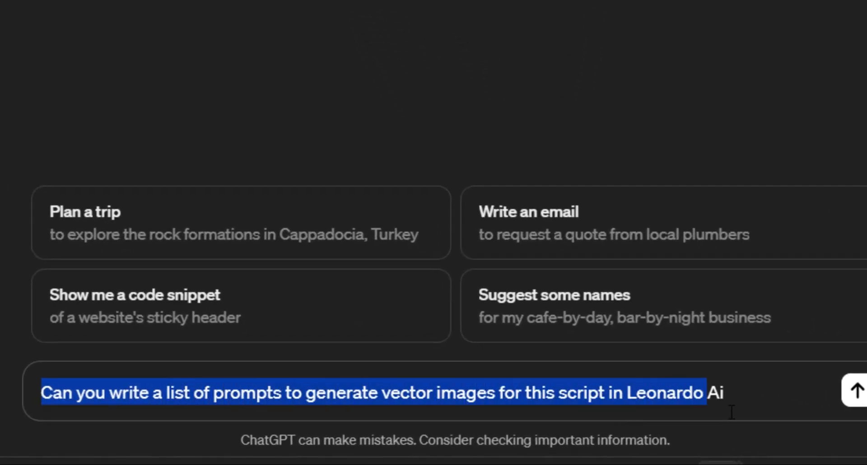
{"action": "left_click", "coordinate": [757, 400]}
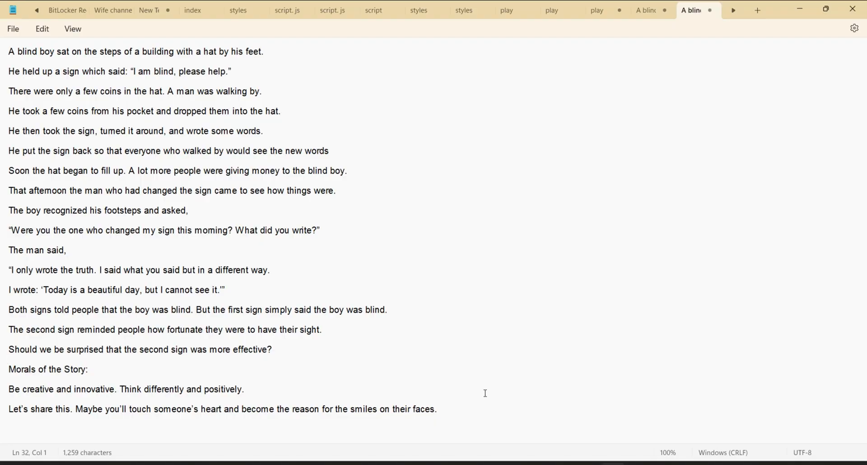
Copy the whole blind boy story from Notepad, add it after the Leonardo Ai request in ChatGPT, and send the message
{"action": "left_click_drag", "start_coordinate": [480, 407], "coordinate": [13, 59]}
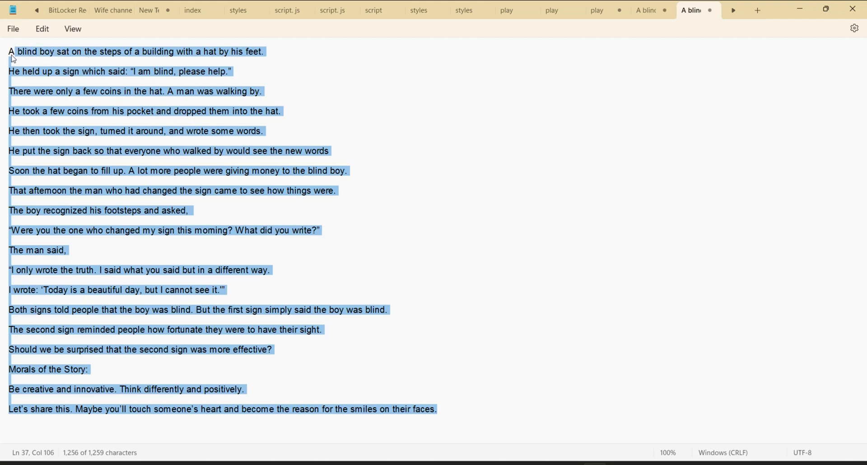
{"action": "right_click", "coordinate": [4, 58]}
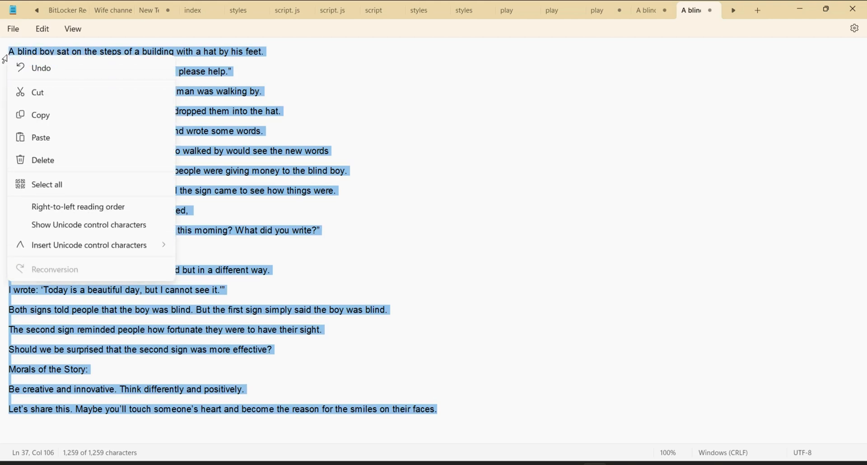
{"action": "left_click", "coordinate": [39, 118]}
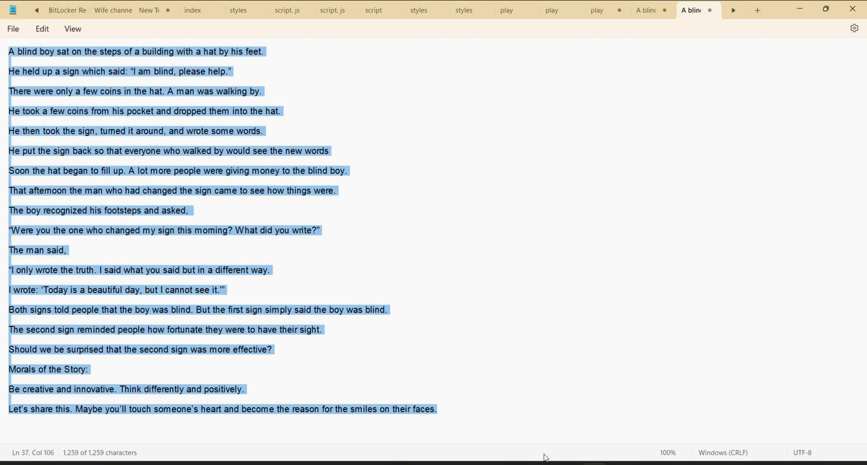
{"action": "left_click", "coordinate": [618, 464]}
{"action": "right_click", "coordinate": [648, 428]}
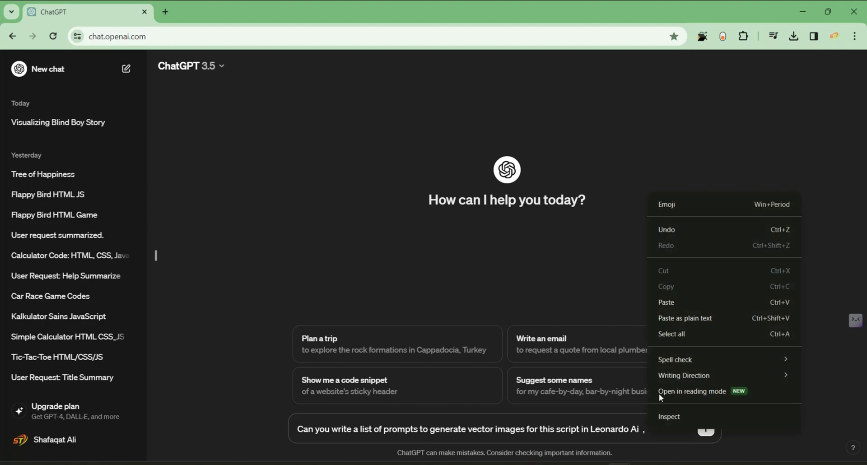
{"action": "left_click", "coordinate": [668, 300]}
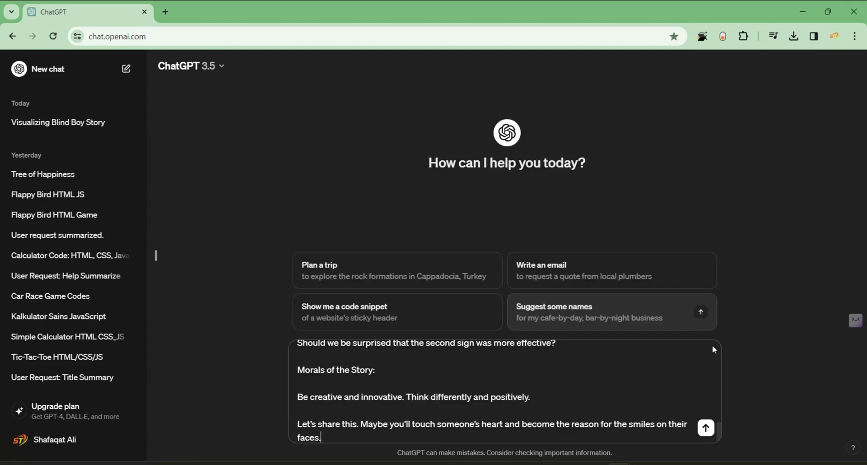
{"action": "left_click", "coordinate": [705, 427]}
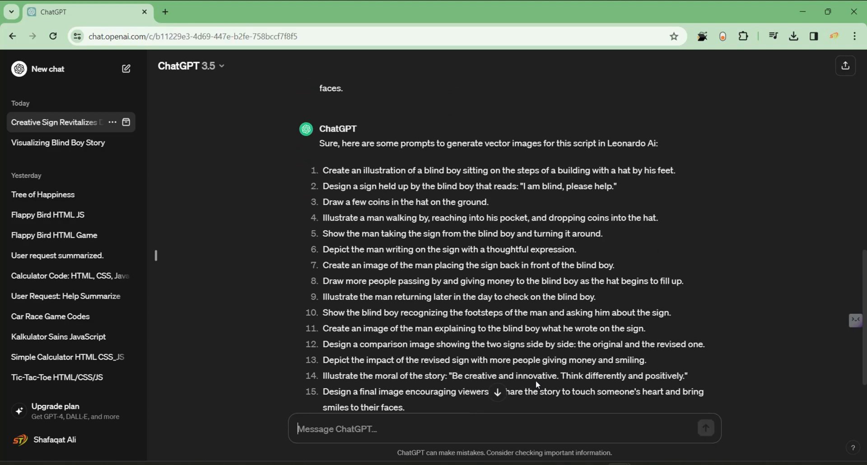
Switch to Leonardo AI's image generation page and choose Leonardo Diffusion XL as the finetuned model
{"action": "left_click_drag", "start_coordinate": [322, 174], "coordinate": [541, 170]}
{"action": "left_click", "coordinate": [347, 202]}
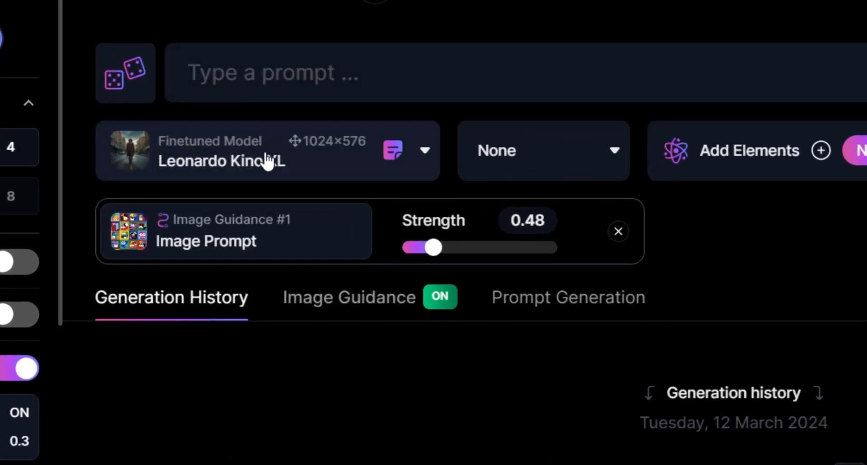
{"action": "left_click", "coordinate": [276, 161]}
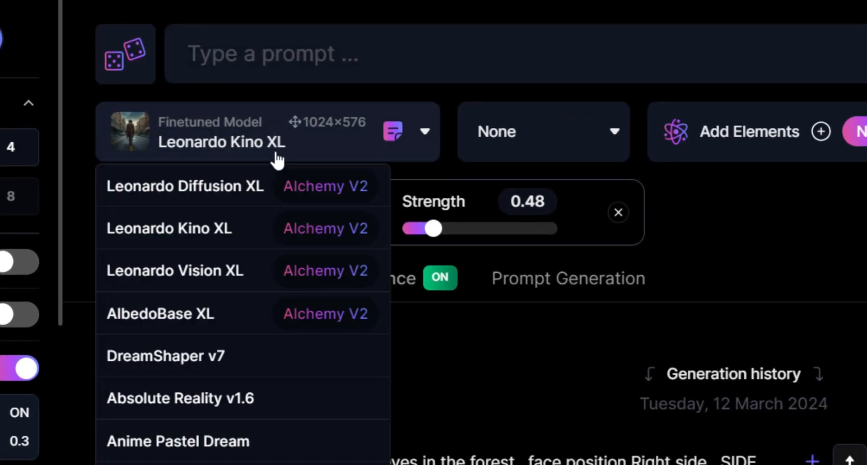
{"action": "left_click", "coordinate": [226, 189]}
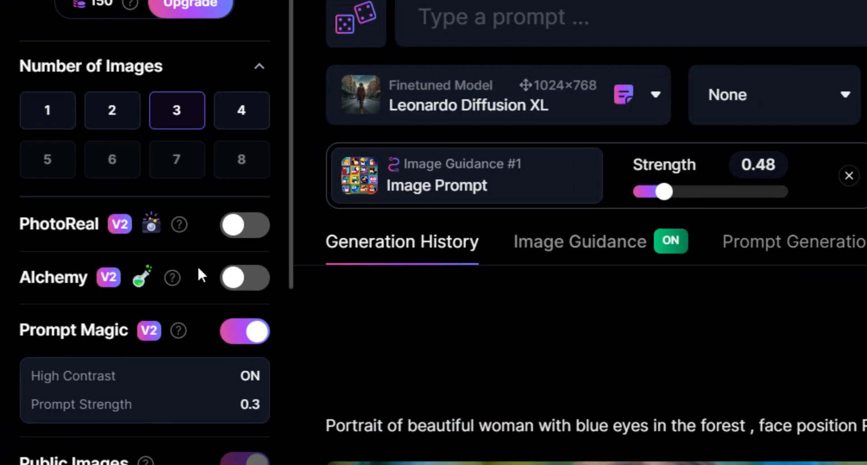
Set the number of images to 2 and the aspect ratio to 9:16
{"action": "scroll", "coordinate": [197, 266], "scroll_direction": "down", "scroll_amount": 1}
{"action": "left_click", "coordinate": [109, 68]}
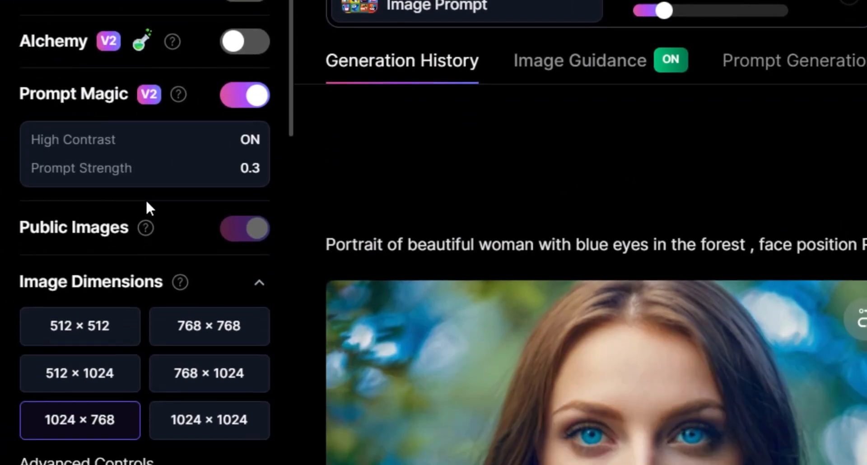
{"action": "scroll", "coordinate": [147, 190], "scroll_direction": "down", "scroll_amount": 5}
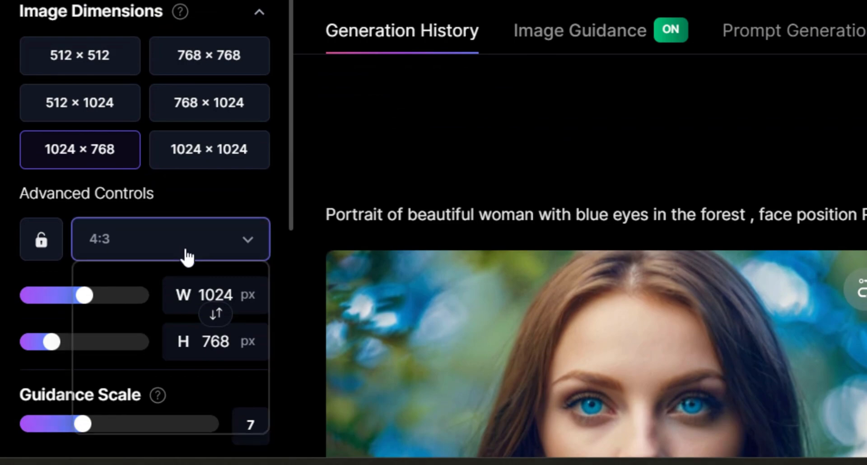
{"action": "left_click", "coordinate": [186, 252]}
{"action": "scroll", "coordinate": [187, 256], "scroll_direction": "down", "scroll_amount": 2}
{"action": "left_click", "coordinate": [131, 155]}
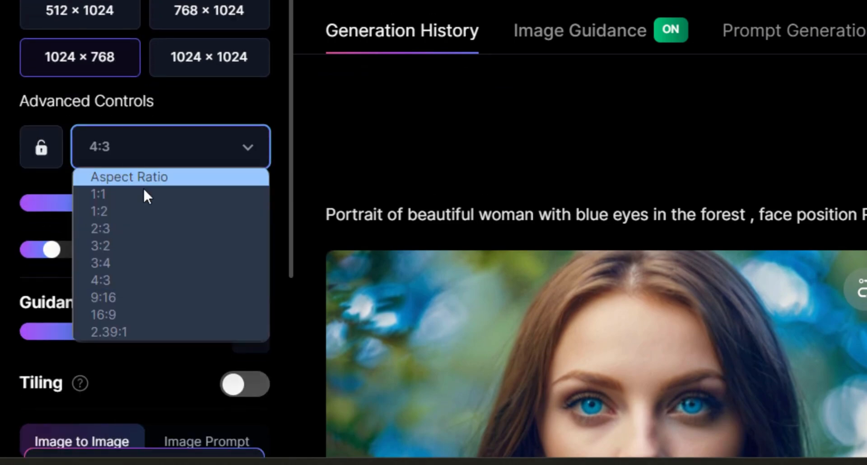
{"action": "left_click", "coordinate": [106, 296]}
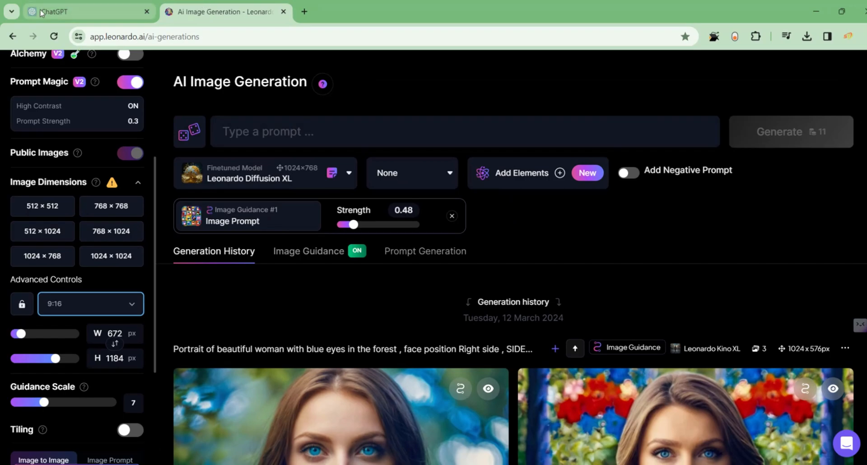
Copy ChatGPT's first prompt, about the blind boy sitting on the steps with a hat, into Leonardo AI's prompt field
{"action": "left_click", "coordinate": [42, 12]}
{"action": "left_click_drag", "start_coordinate": [328, 172], "coordinate": [649, 174]}
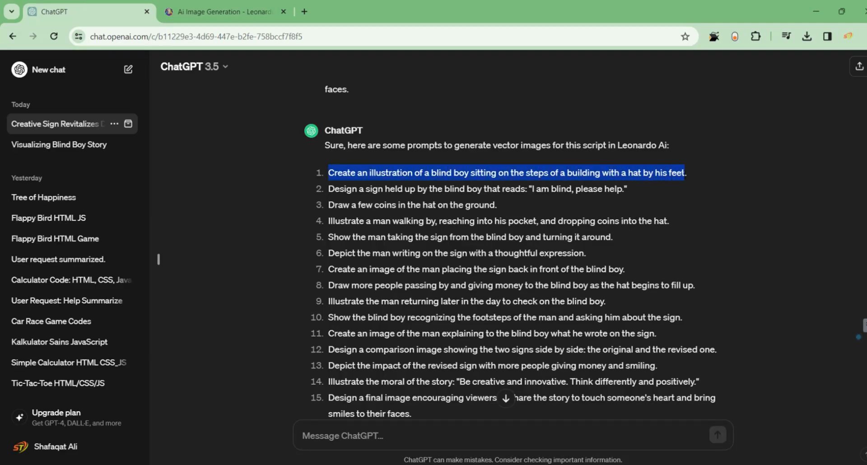
{"action": "right_click", "coordinate": [548, 177]}
{"action": "left_click", "coordinate": [626, 186]}
{"action": "left_click", "coordinate": [271, 13]}
{"action": "left_click", "coordinate": [324, 131]}
{"action": "right_click", "coordinate": [324, 132]}
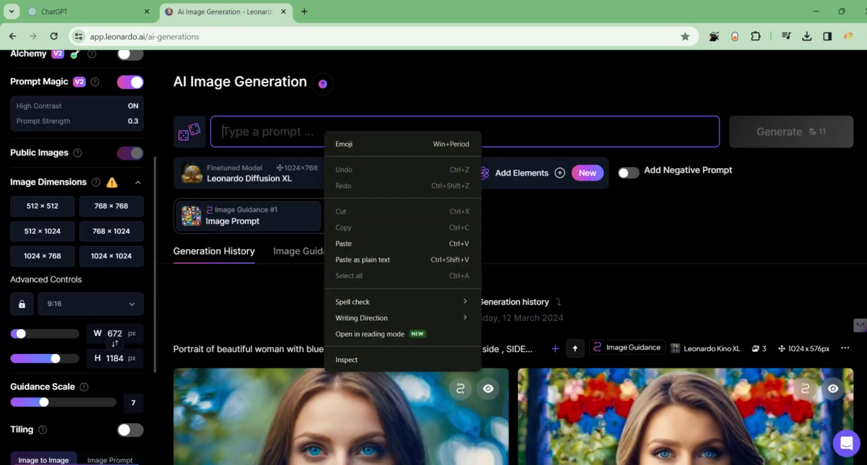
{"action": "left_click", "coordinate": [343, 244]}
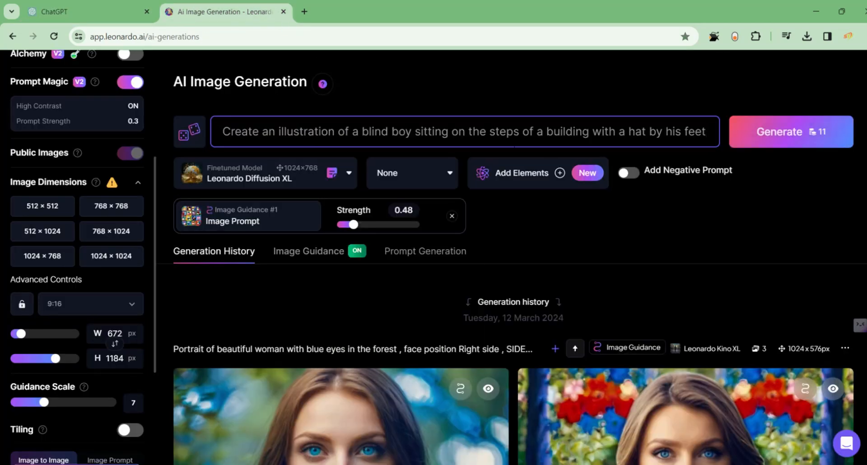
Generate the images for the blind boy on the steps and look over the results
{"action": "left_click", "coordinate": [762, 133]}
{"action": "scroll", "coordinate": [655, 202], "scroll_direction": "down", "scroll_amount": 4}
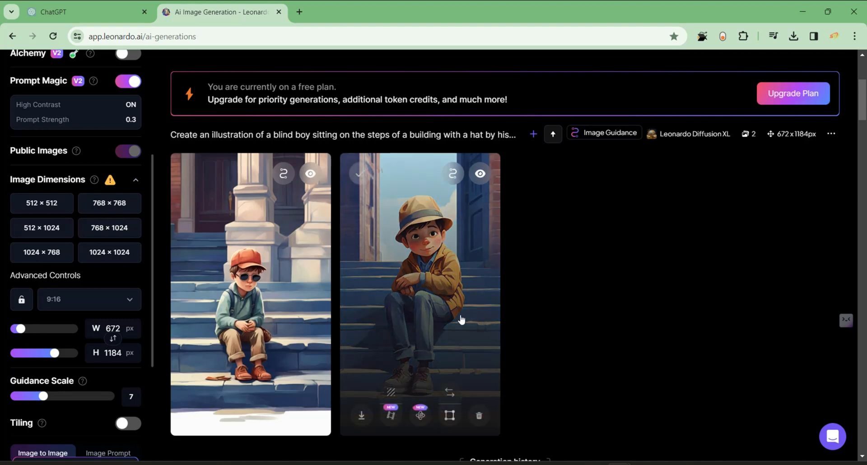
{"action": "mouse_move", "coordinate": [231, 324]}
{"action": "mouse_move", "coordinate": [422, 230]}
Replace the prompt with ChatGPT's second one, "Design a sign held up by the blind boy that reads: "I am blind, please help", and generate images
{"action": "left_click", "coordinate": [83, 11]}
{"action": "left_click_drag", "start_coordinate": [323, 186], "coordinate": [612, 186]}
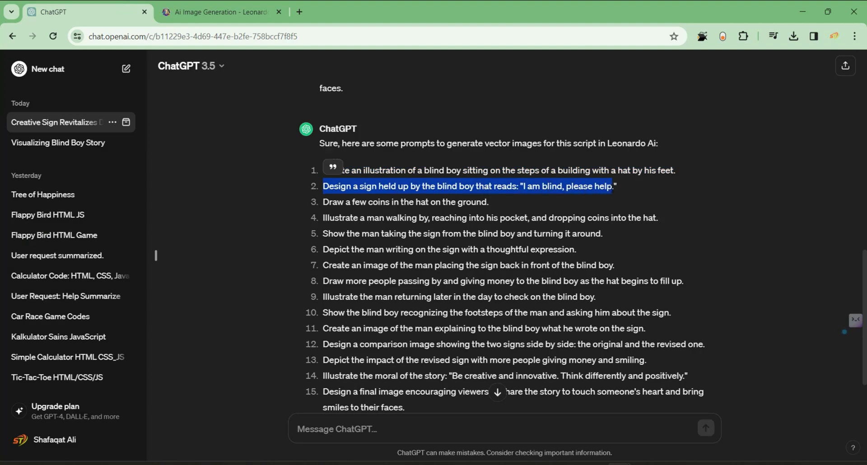
{"action": "left_click", "coordinate": [221, 11]}
{"action": "left_click", "coordinate": [465, 130]}
{"action": "key", "text": "ctrl+a"}
{"action": "right_click", "coordinate": [465, 131]}
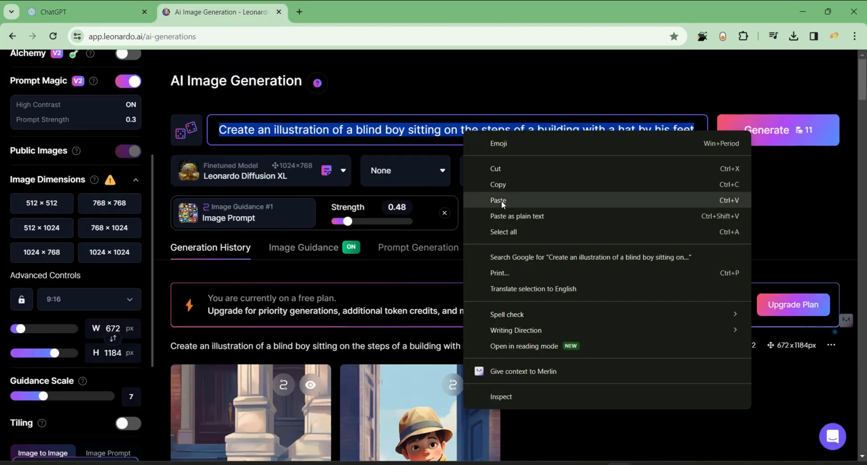
{"action": "left_click", "coordinate": [498, 200]}
{"action": "left_click", "coordinate": [758, 132]}
Copy ChatGPT's third prompt, "Draw a few coins in the hat on the ground", into Leonardo AI and generate its images
{"action": "left_click", "coordinate": [84, 12]}
{"action": "left_click_drag", "start_coordinate": [323, 201], "coordinate": [481, 202]}
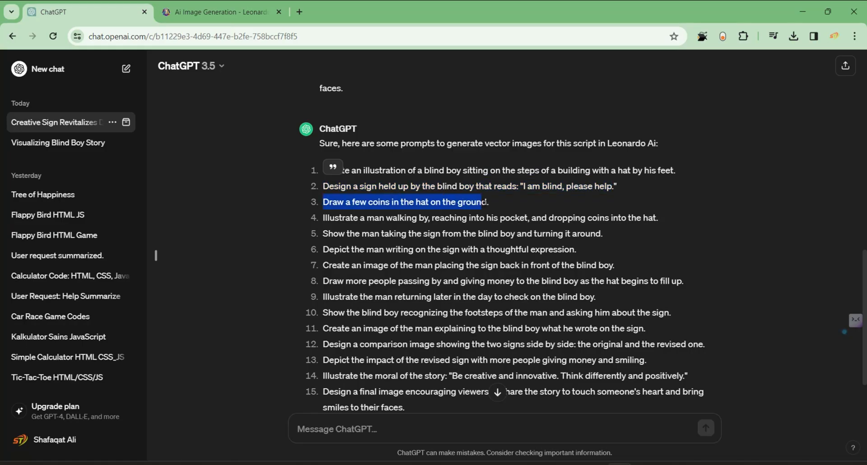
{"action": "key", "text": "ctrl+c"}
{"action": "left_click", "coordinate": [222, 12]}
{"action": "left_click", "coordinate": [464, 129]}
{"action": "key", "text": "ctrl+a"}
{"action": "key", "text": "ctrl+v"}
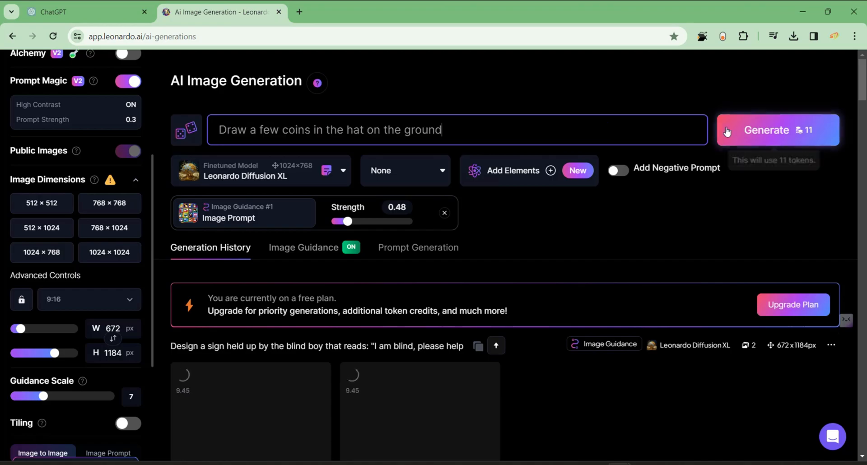
{"action": "left_click", "coordinate": [727, 132]}
Generate images from ChatGPT's fourth prompt, "Illustrate a man walking by, reaching into his pocket, and dropping coins into the hat."
{"action": "left_click", "coordinate": [83, 12]}
{"action": "right_click", "coordinate": [499, 217]}
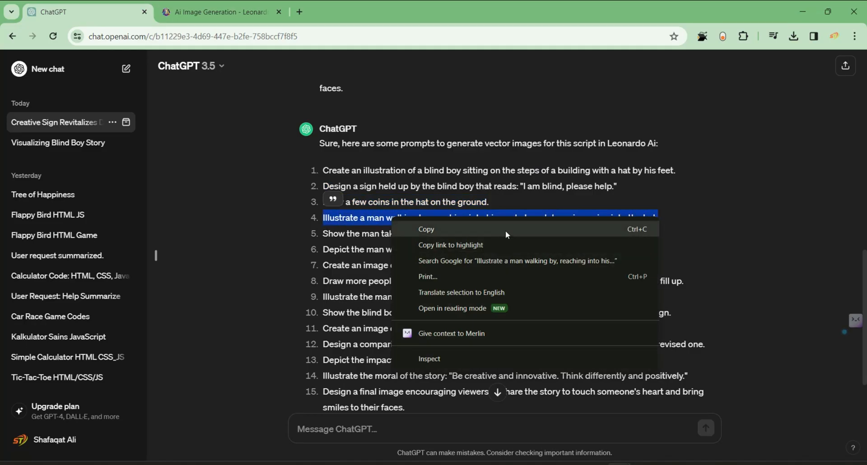
{"action": "left_click", "coordinate": [519, 223]}
{"action": "left_click", "coordinate": [221, 12]}
{"action": "triple_click", "coordinate": [474, 131]}
{"action": "key", "text": "ctrl+v"}
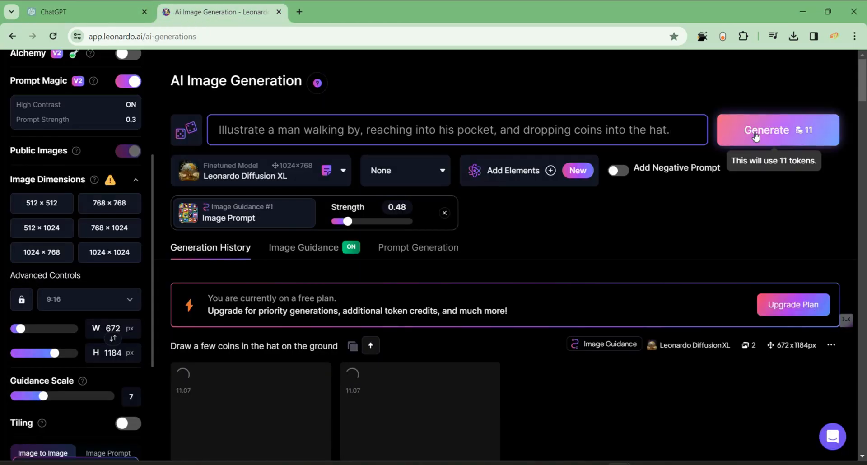
{"action": "left_click", "coordinate": [777, 130]}
Replace the Leonardo AI prompt with ChatGPT's fifth one, "Show the man taking the sign from the blind boy and turning it around"
{"action": "left_click", "coordinate": [90, 12]}
{"action": "left_click_drag", "start_coordinate": [323, 233], "coordinate": [600, 233]}
{"action": "right_click", "coordinate": [595, 235]}
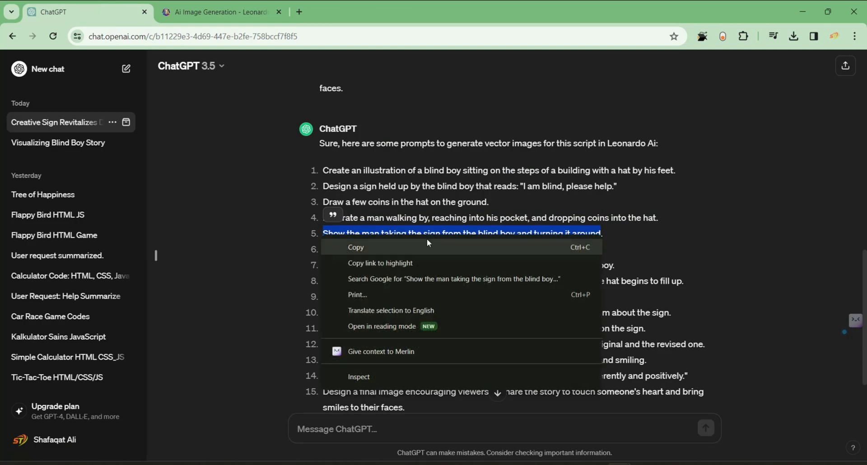
{"action": "left_click", "coordinate": [316, 248]}
{"action": "left_click", "coordinate": [221, 12]}
{"action": "triple_click", "coordinate": [474, 131]}
{"action": "key", "text": "ctrl+v"}
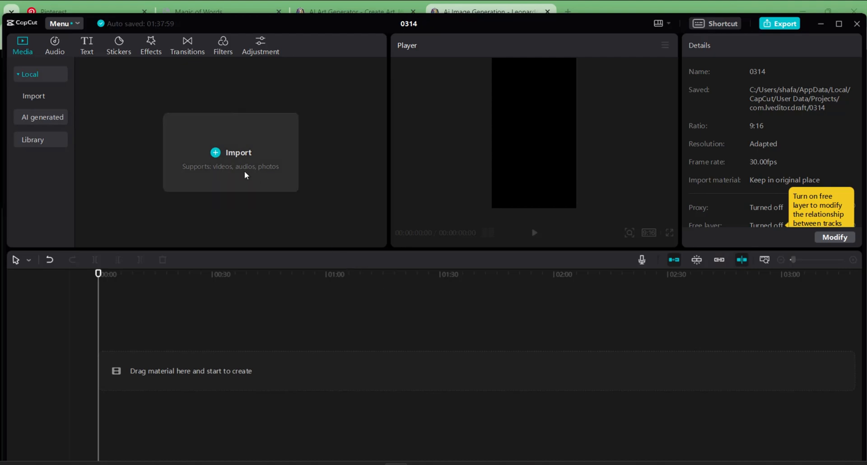
In CapCut, import the ElevenLabs voiceover and all images from Downloads > New folder (3) and place them on the timeline
{"action": "left_click", "coordinate": [246, 164]}
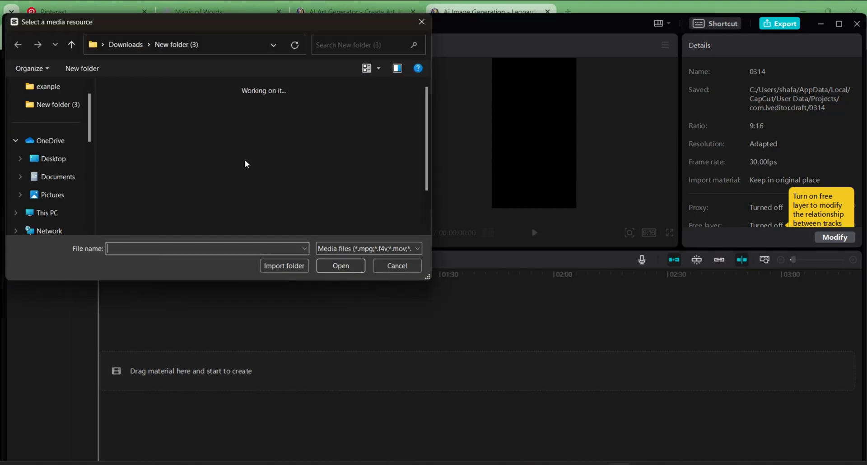
{"action": "left_click_drag", "start_coordinate": [100, 107], "coordinate": [411, 383]}
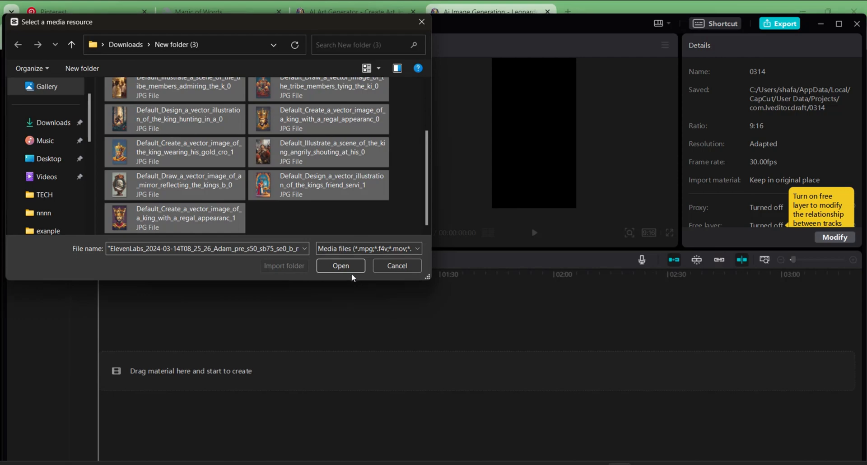
{"action": "left_click", "coordinate": [341, 265]}
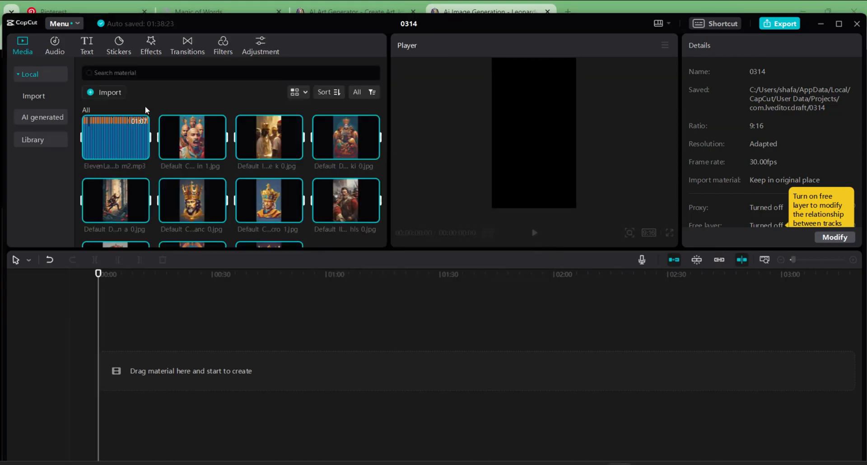
{"action": "left_click_drag", "start_coordinate": [192, 136], "coordinate": [244, 395]}
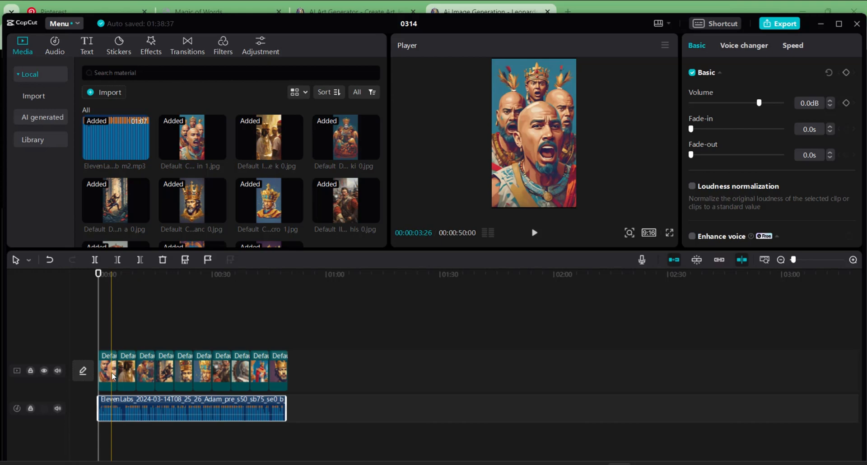
Apply combo animations to the image clips on the timeline, using "Wave...lide" for the first and last clips
{"action": "left_click", "coordinate": [110, 374]}
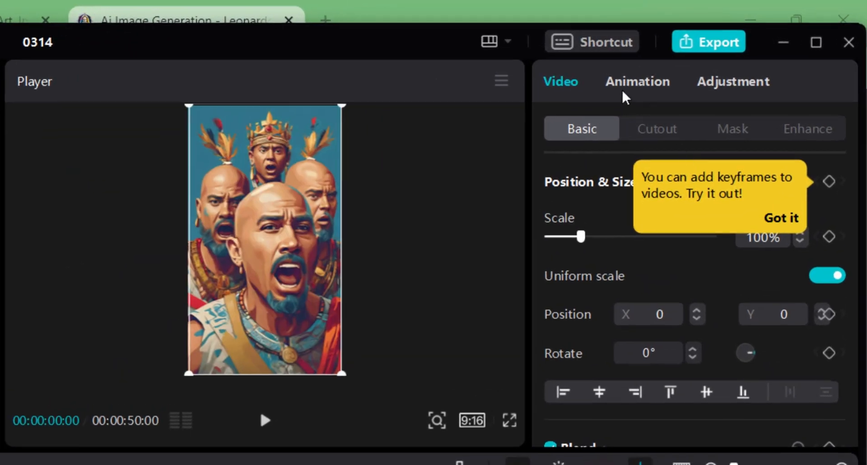
{"action": "left_click", "coordinate": [636, 86]}
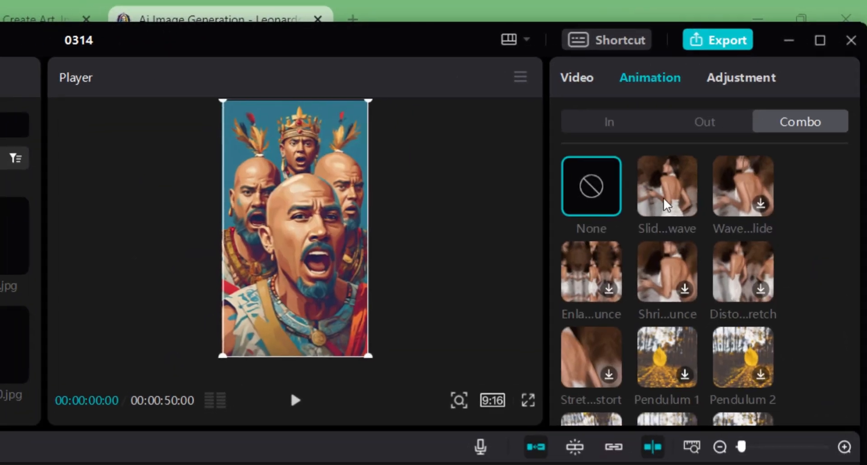
{"action": "left_click", "coordinate": [656, 195]}
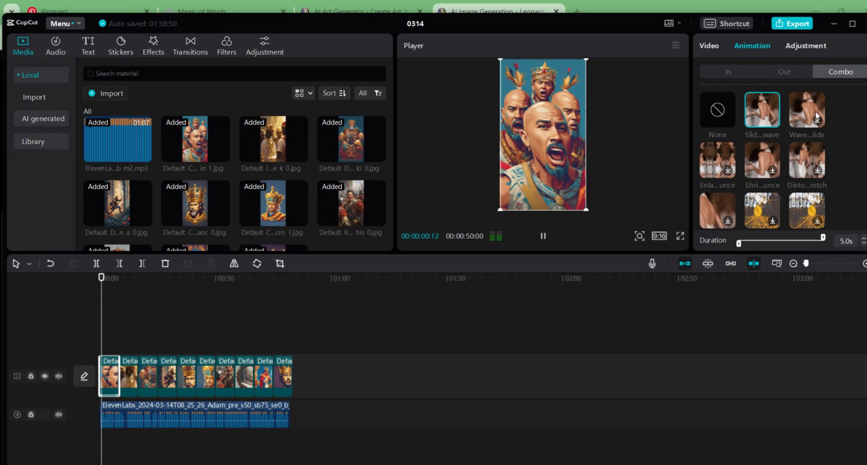
{"action": "left_click", "coordinate": [812, 117]}
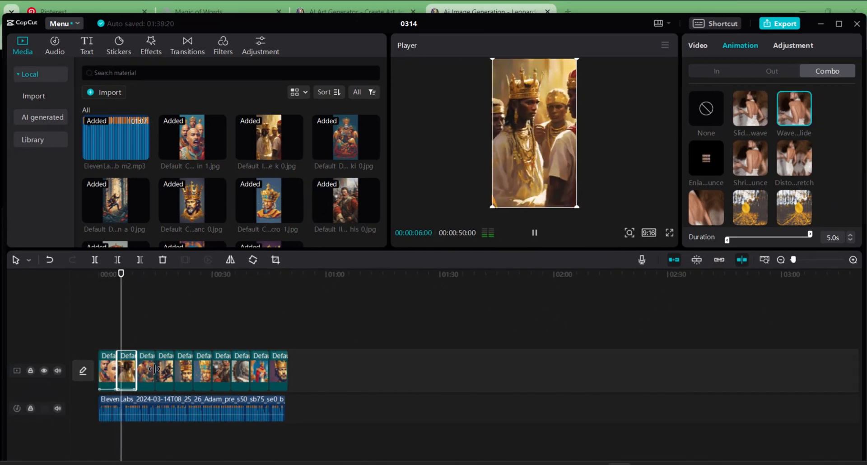
{"action": "left_click", "coordinate": [761, 160]}
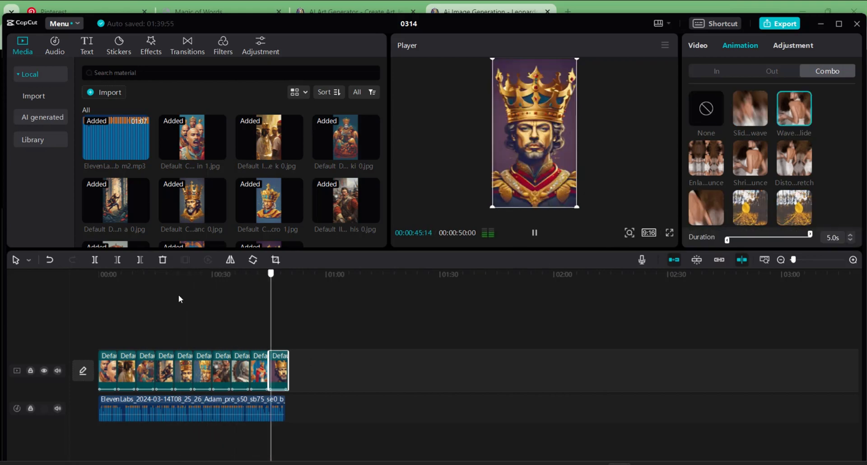
{"action": "left_click", "coordinate": [130, 307]}
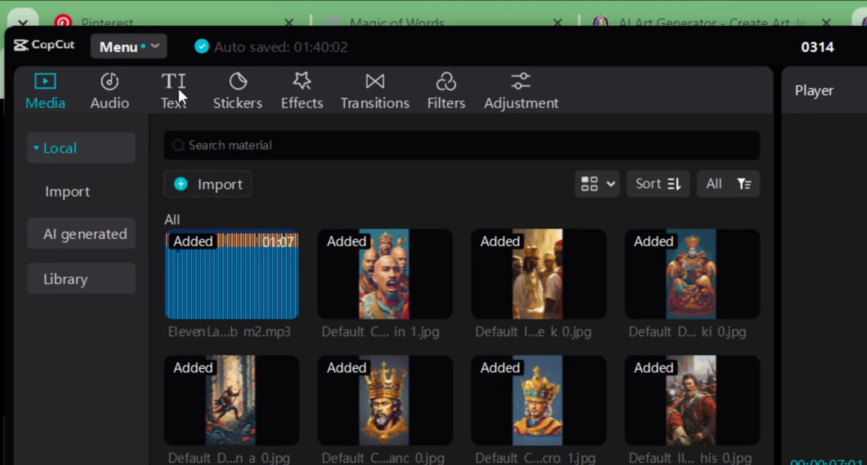
Generate English auto captions from the voiceover and apply the plain white "QUICK" text template to all of them
{"action": "left_click", "coordinate": [178, 88]}
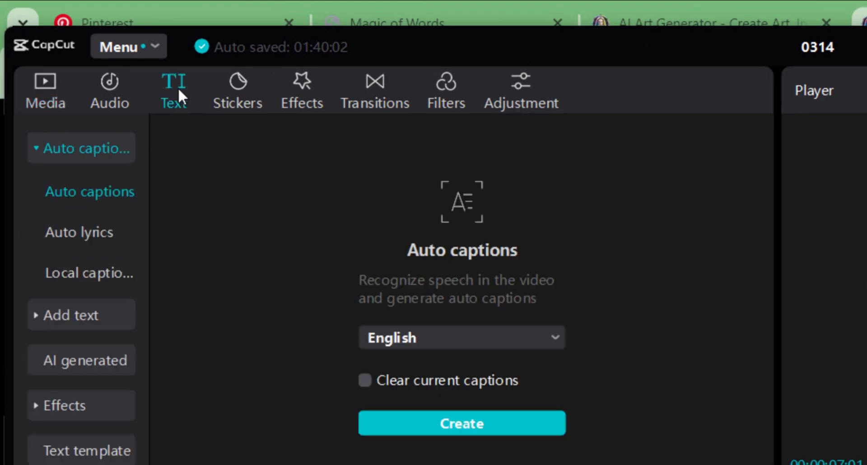
{"action": "left_click", "coordinate": [90, 150]}
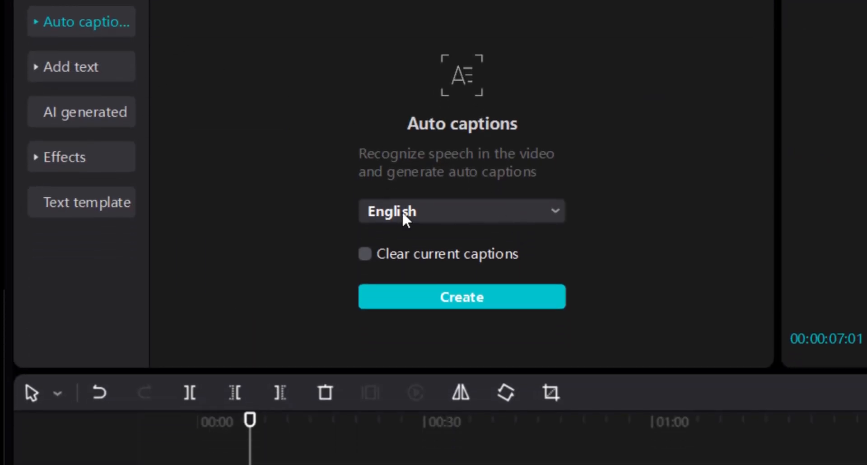
{"action": "left_click", "coordinate": [462, 342]}
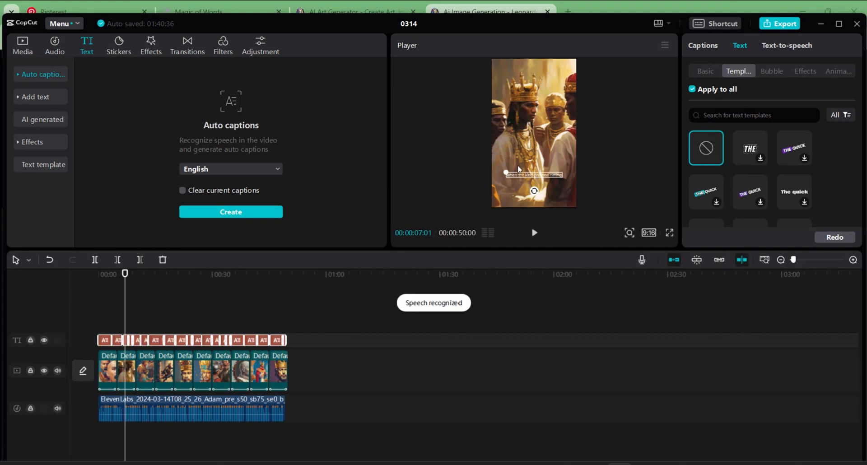
{"action": "scroll", "coordinate": [708, 174], "scroll_direction": "down", "scroll_amount": 3}
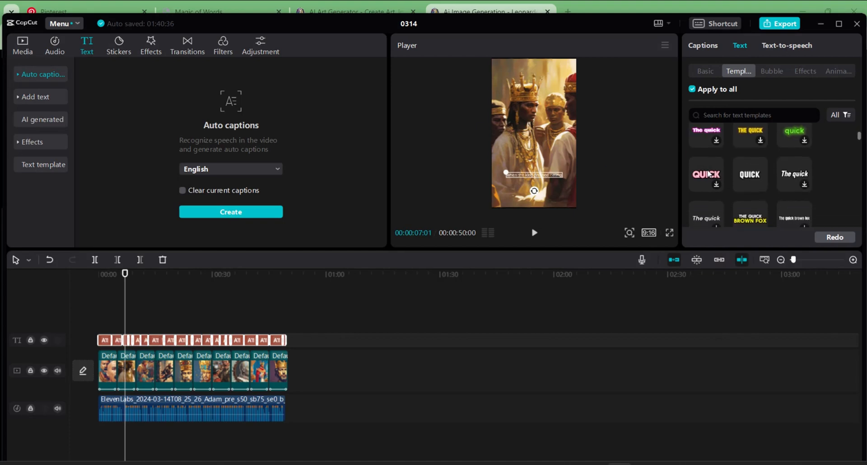
{"action": "left_click", "coordinate": [750, 209]}
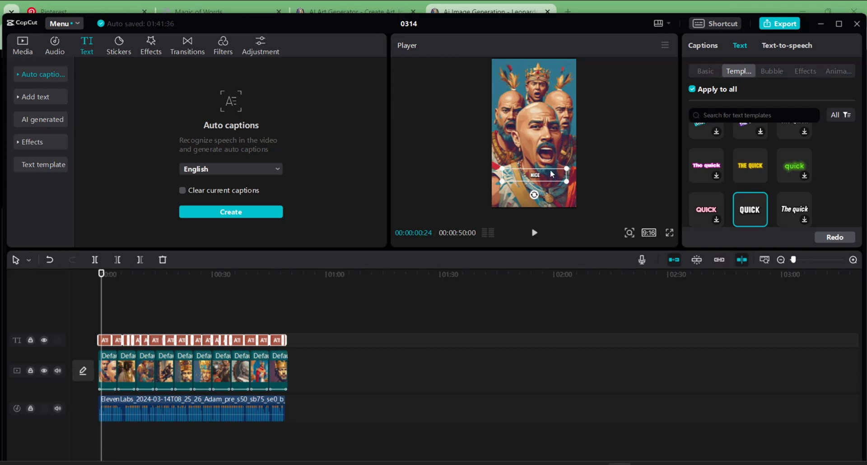
Enlarge the captions and move them slightly higher in the frame, and preview the video from near its start
{"action": "left_click_drag", "start_coordinate": [577, 183], "coordinate": [688, 219]}
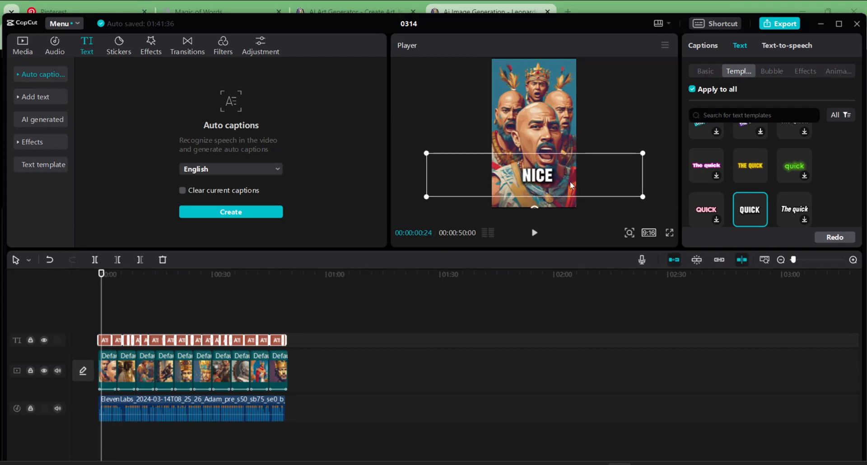
{"action": "left_click_drag", "start_coordinate": [552, 176], "coordinate": [548, 171]}
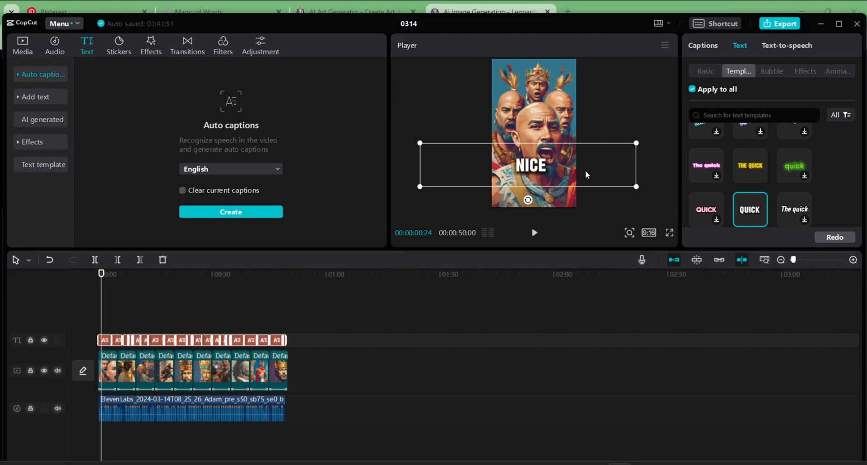
{"action": "left_click", "coordinate": [394, 310]}
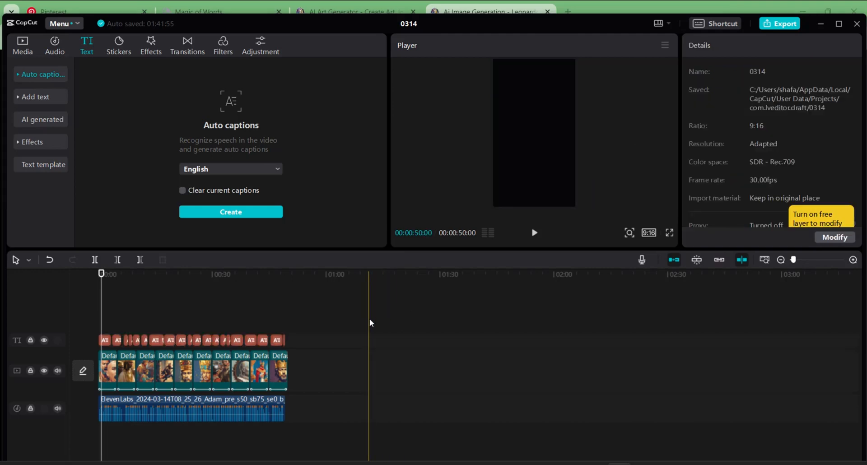
{"action": "left_click", "coordinate": [107, 276]}
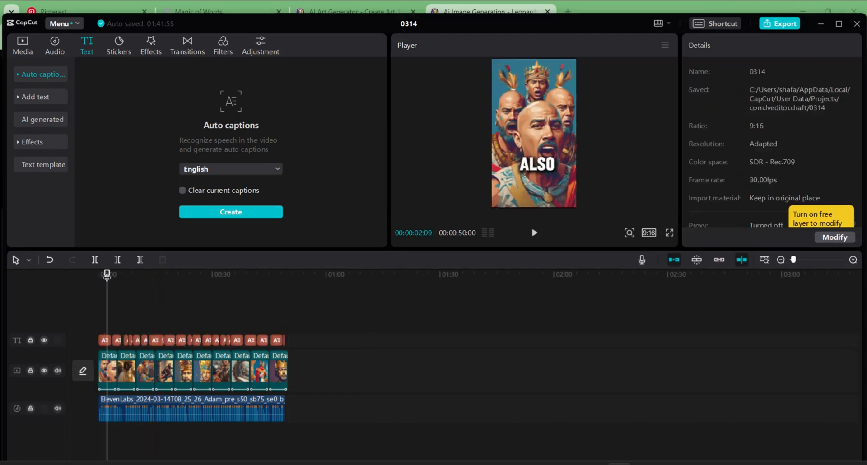
{"action": "key", "text": "space"}
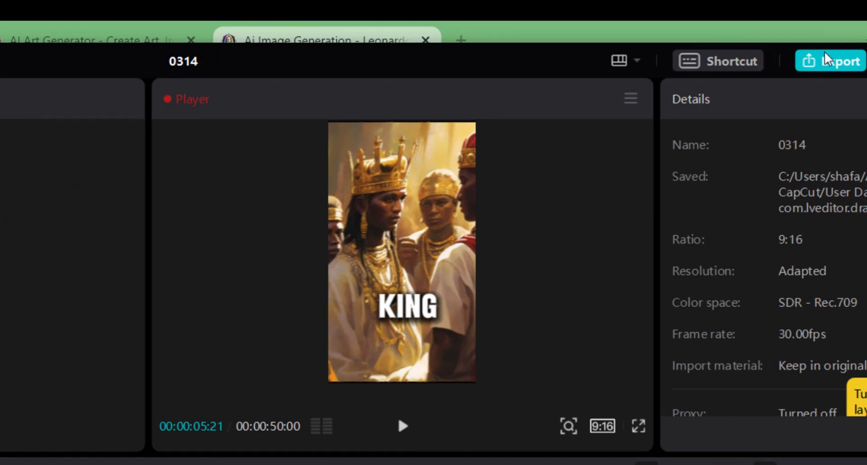
Export the video 0314 in 4K resolution as an H.264 mp4 at 30fps with the recommended bit rate
{"action": "left_click", "coordinate": [826, 61]}
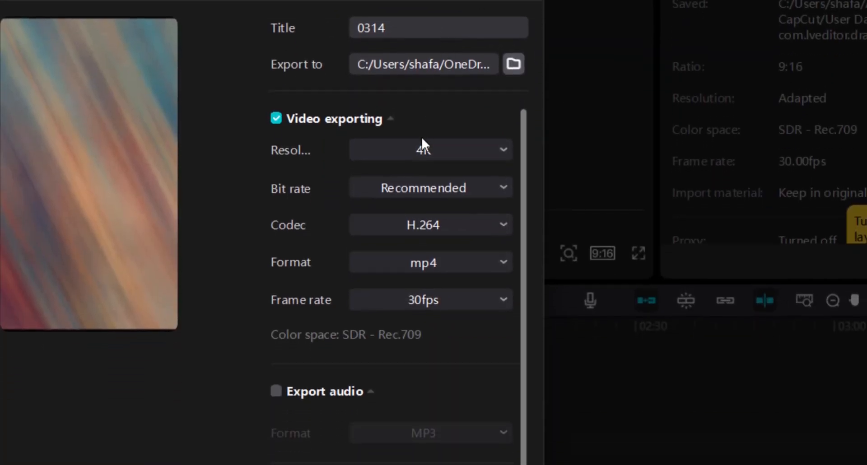
{"action": "left_click", "coordinate": [418, 149]}
{"action": "left_click", "coordinate": [390, 300]}
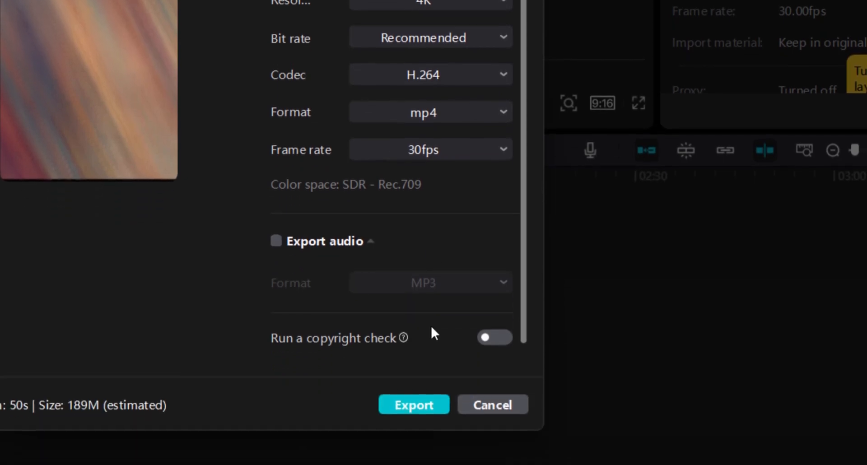
{"action": "left_click", "coordinate": [413, 400]}
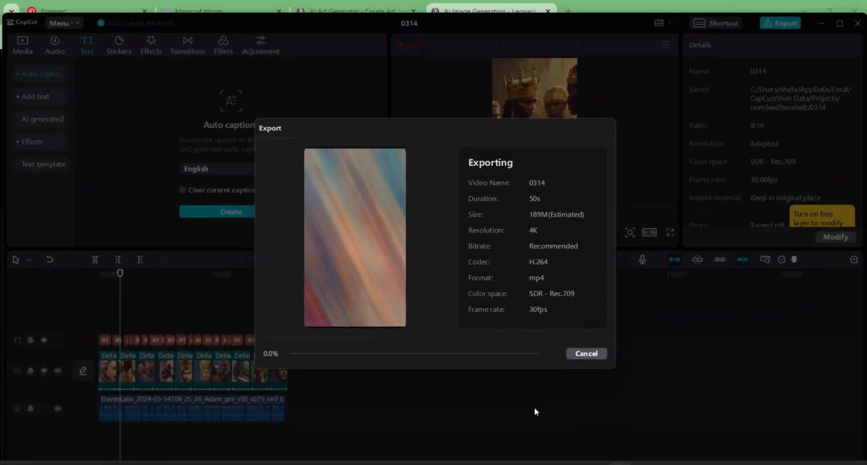